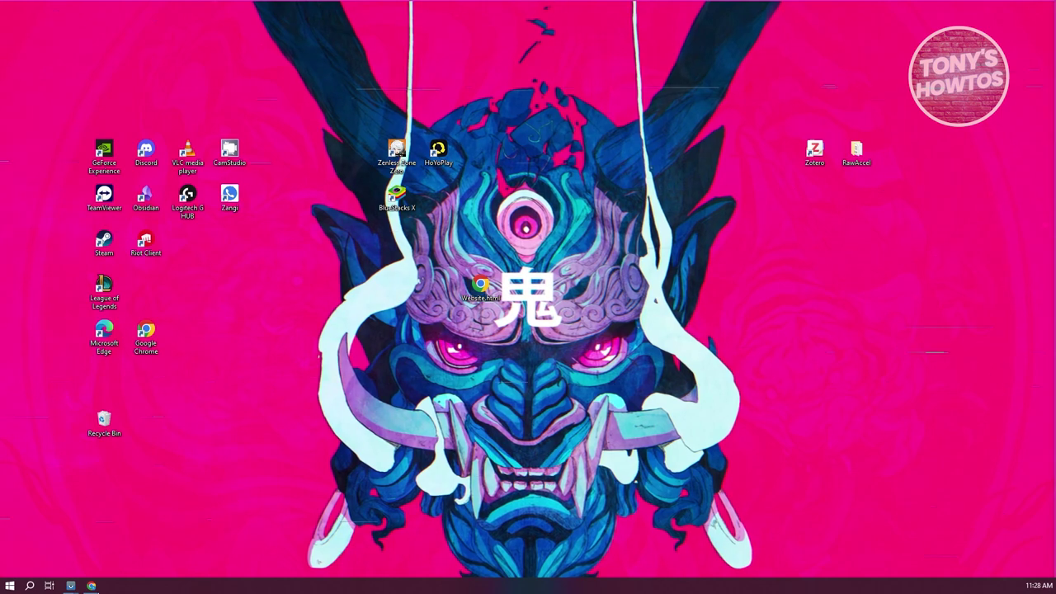
- Download the 64-bit Windows installer MEGAsyncSetup64.exe from the MEGA website in Chrome
{"action": "left_click", "coordinate": [92, 586]}
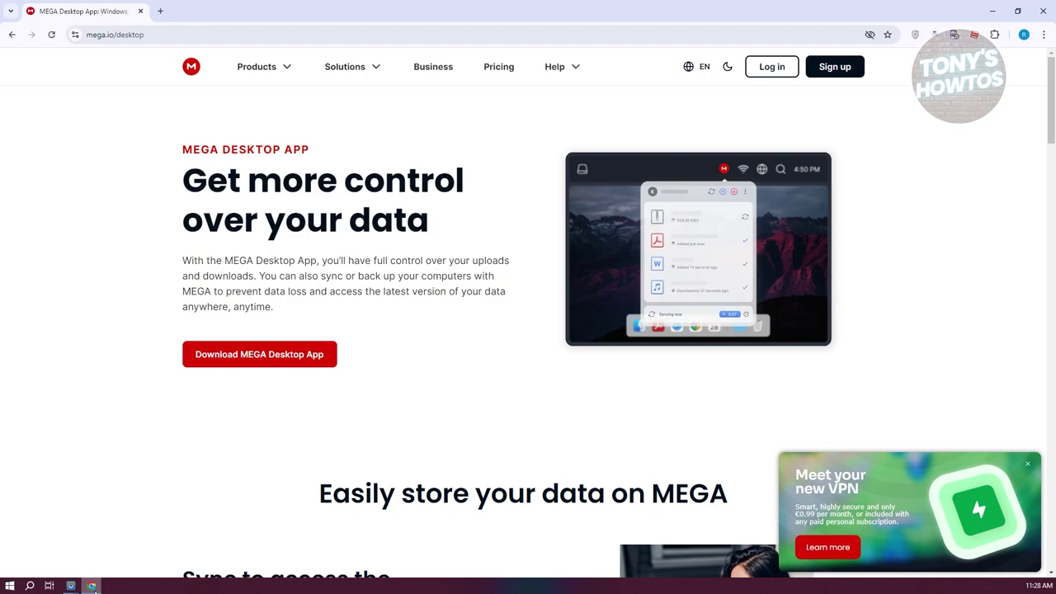
{"action": "left_click", "coordinate": [254, 355]}
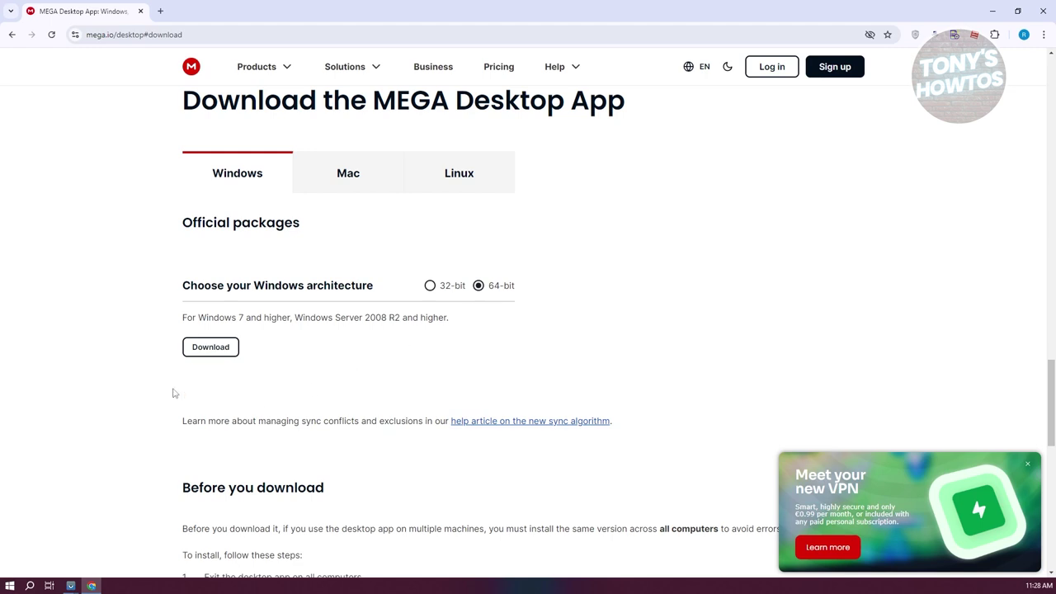
{"action": "left_click", "coordinate": [208, 350]}
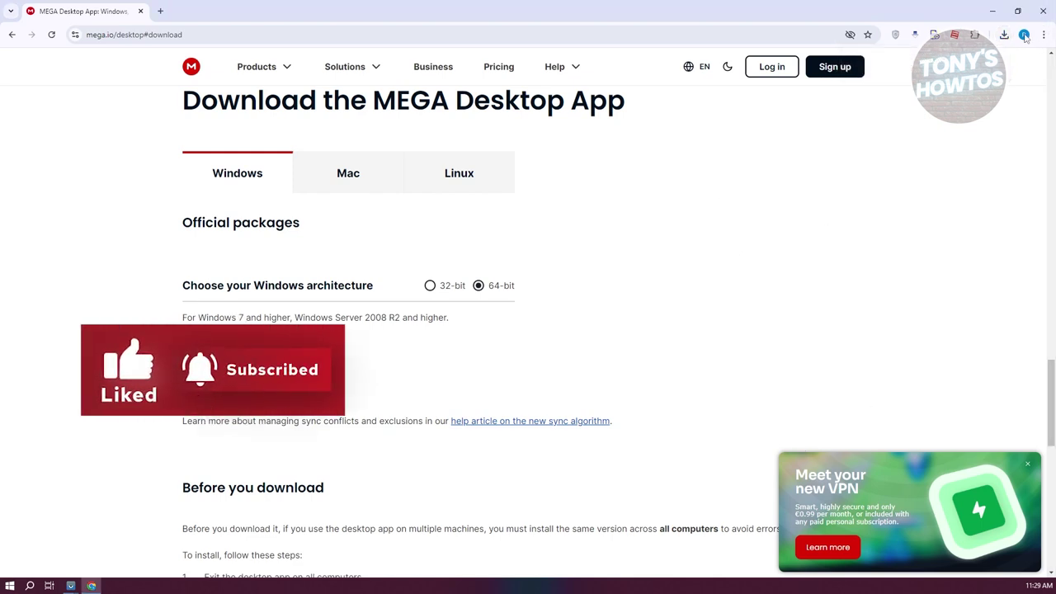
- Run MEGAsyncSetup64.exe from Chrome's downloads with English as the installer language, centring the setup window
{"action": "left_click", "coordinate": [1005, 35]}
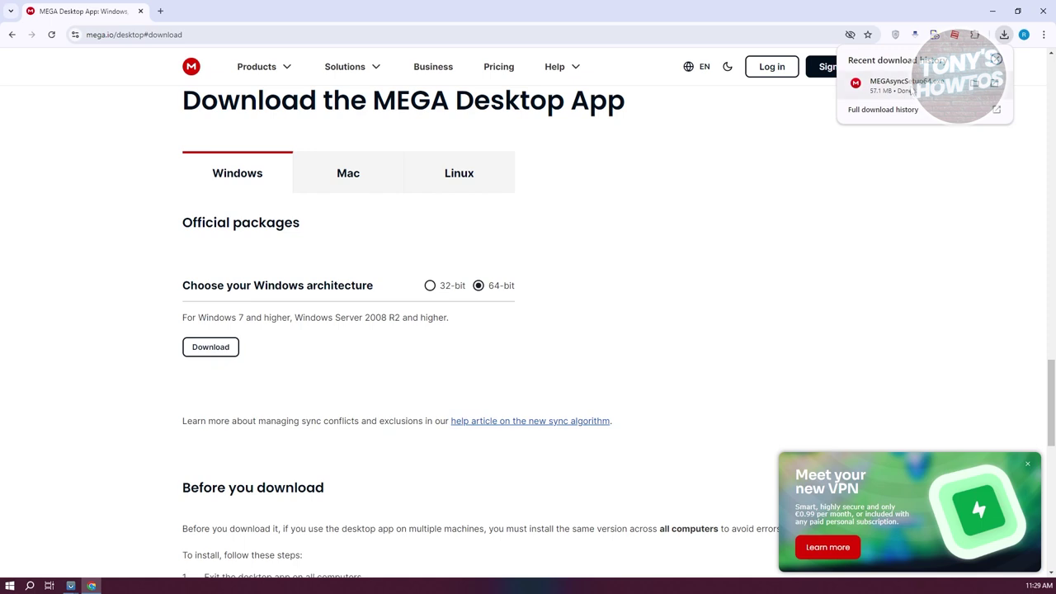
{"action": "left_click", "coordinate": [908, 85]}
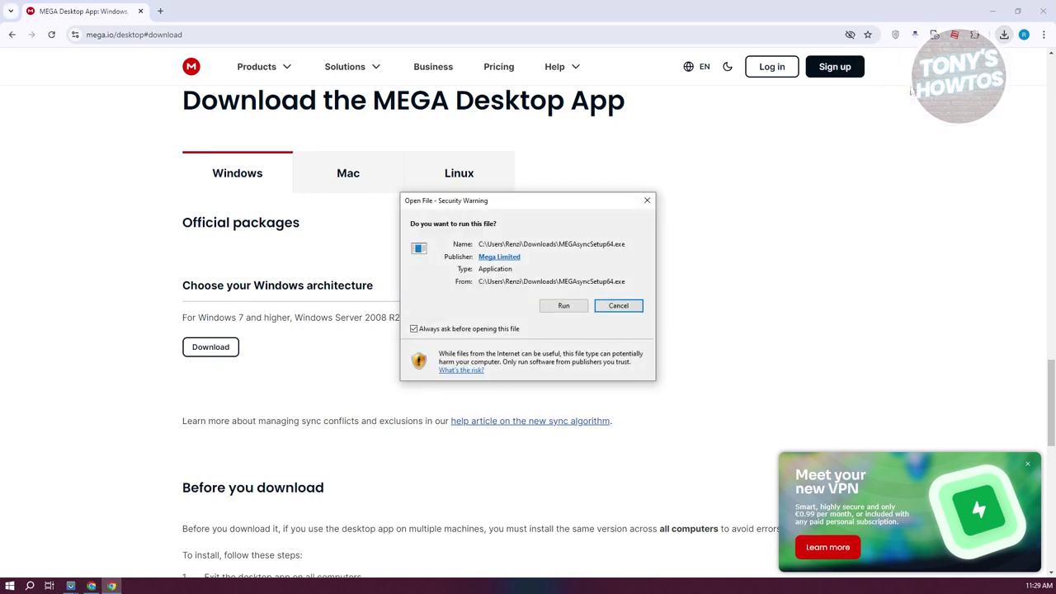
{"action": "left_click", "coordinate": [564, 307]}
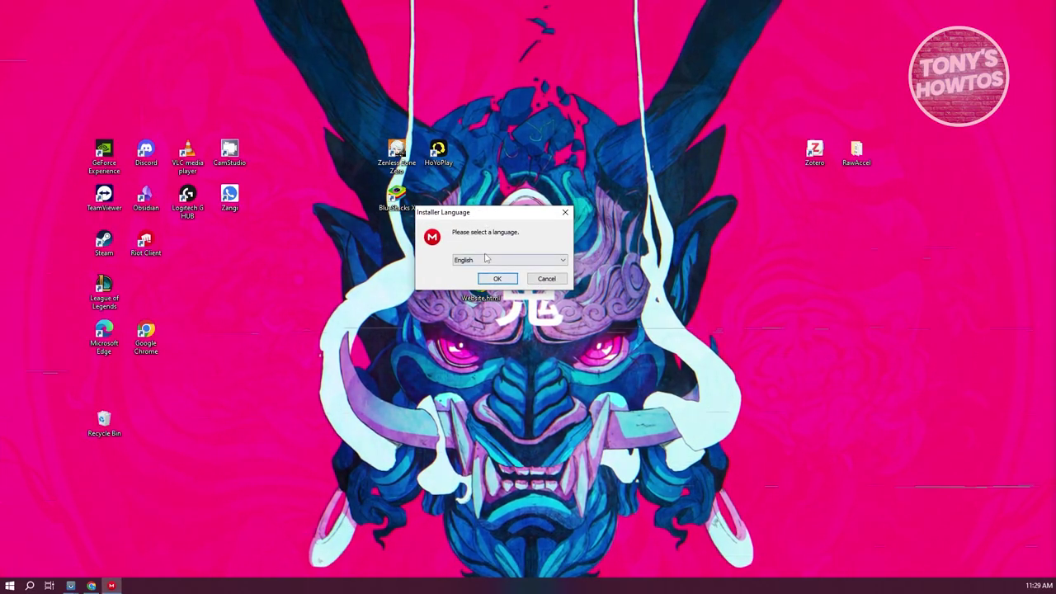
{"action": "left_click", "coordinate": [498, 279]}
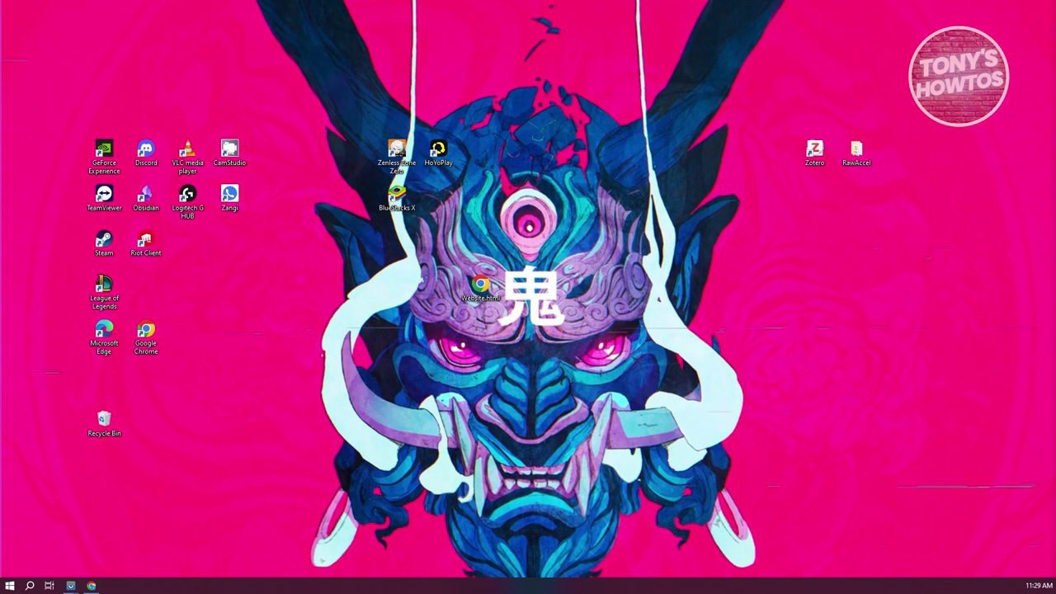
{"action": "left_click_drag", "start_coordinate": [772, 207], "coordinate": [486, 158]}
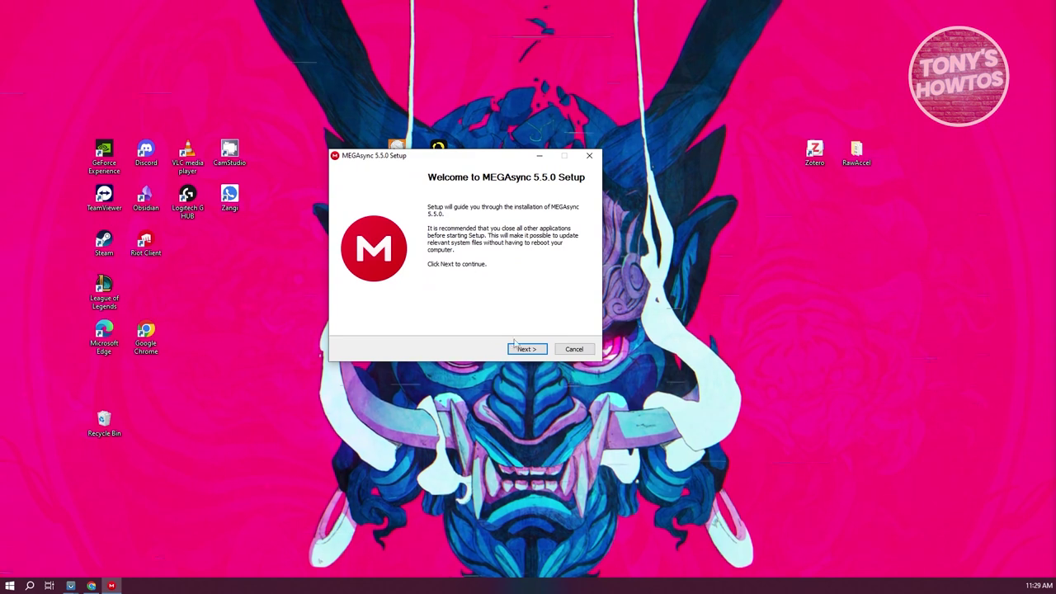
- Accept the licence, keep Install just for me, and start installing MEGAsync 5.5.0
{"action": "left_click", "coordinate": [543, 350]}
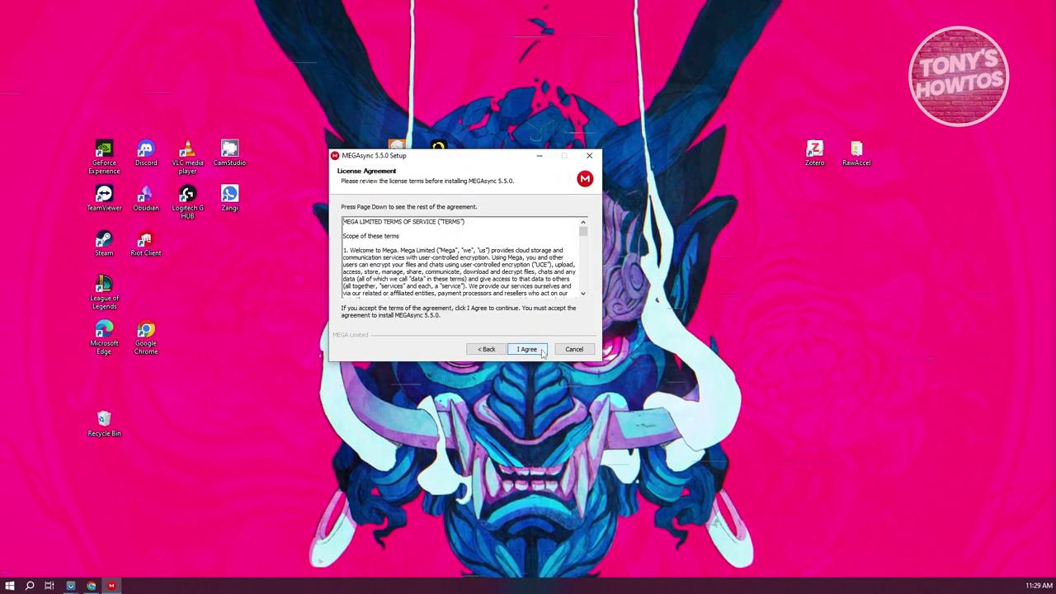
{"action": "left_click", "coordinate": [526, 349]}
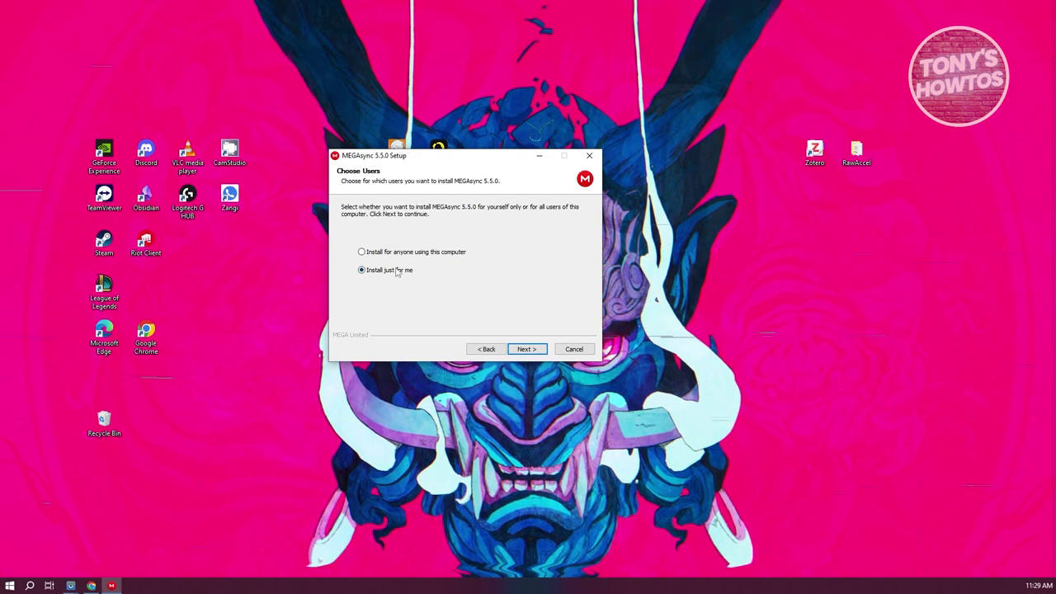
{"action": "left_click", "coordinate": [527, 349]}
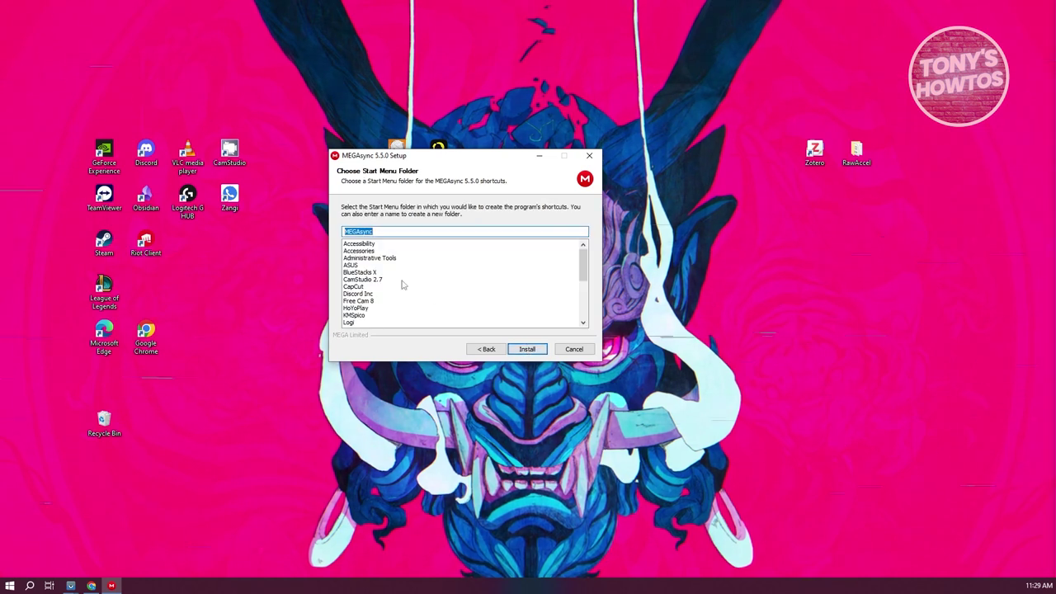
{"action": "left_click", "coordinate": [528, 350]}
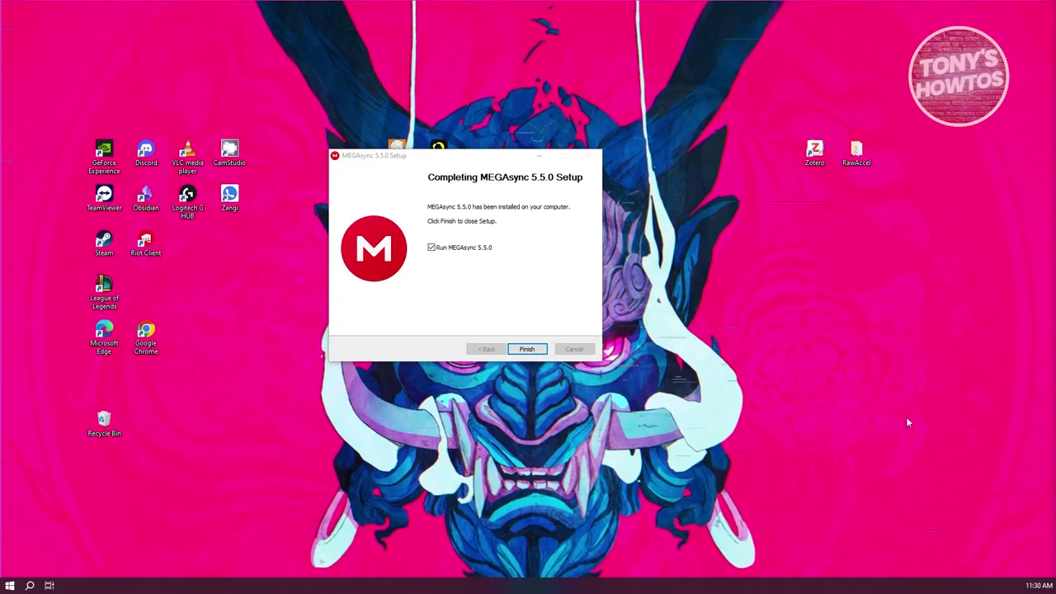
- Finish setup to launch MEGAsync and choose Sign up for a new MEGA account
{"action": "left_click", "coordinate": [529, 350]}
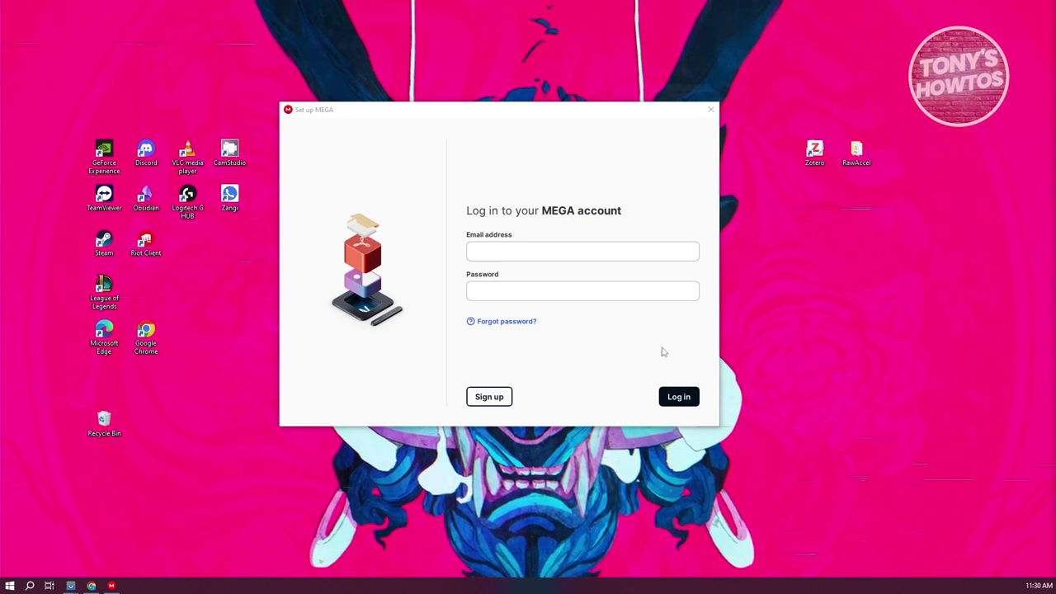
{"action": "left_click", "coordinate": [488, 397]}
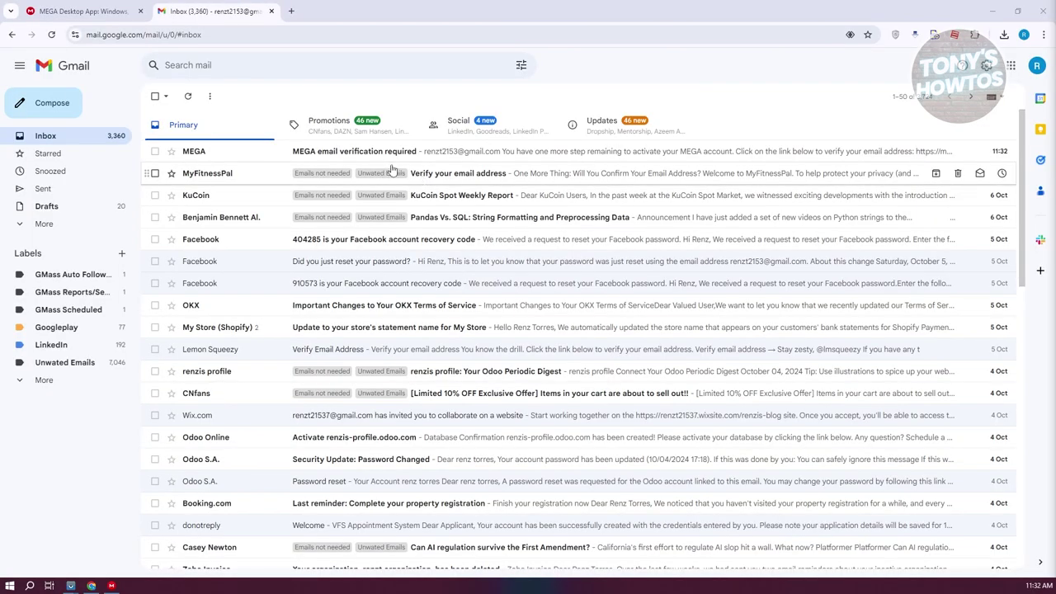
- Open the MEGA verification email in Gmail and follow its Activate account link
{"action": "left_click", "coordinate": [346, 155]}
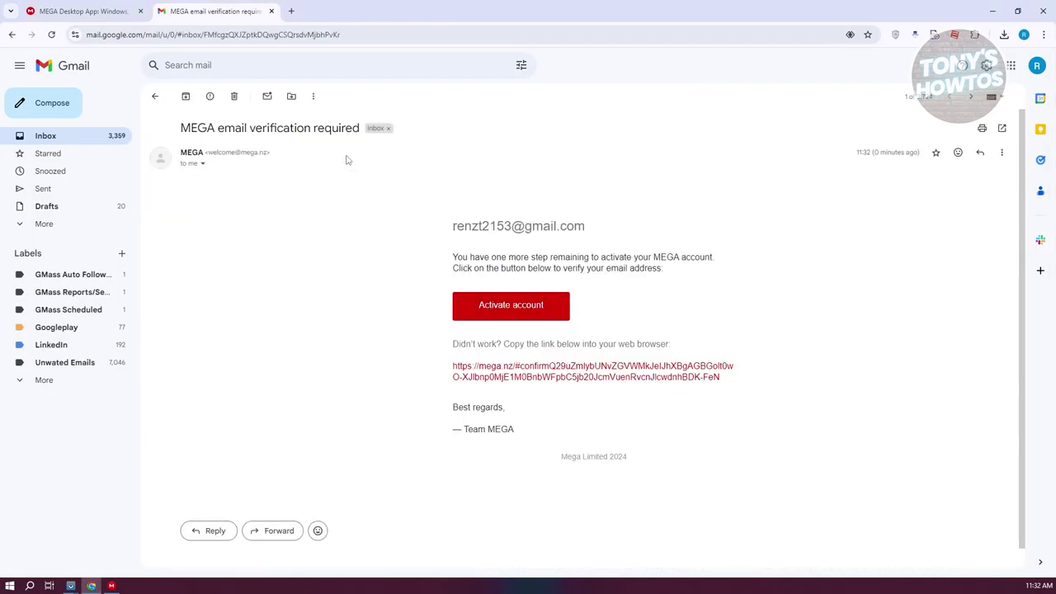
{"action": "left_click", "coordinate": [551, 320]}
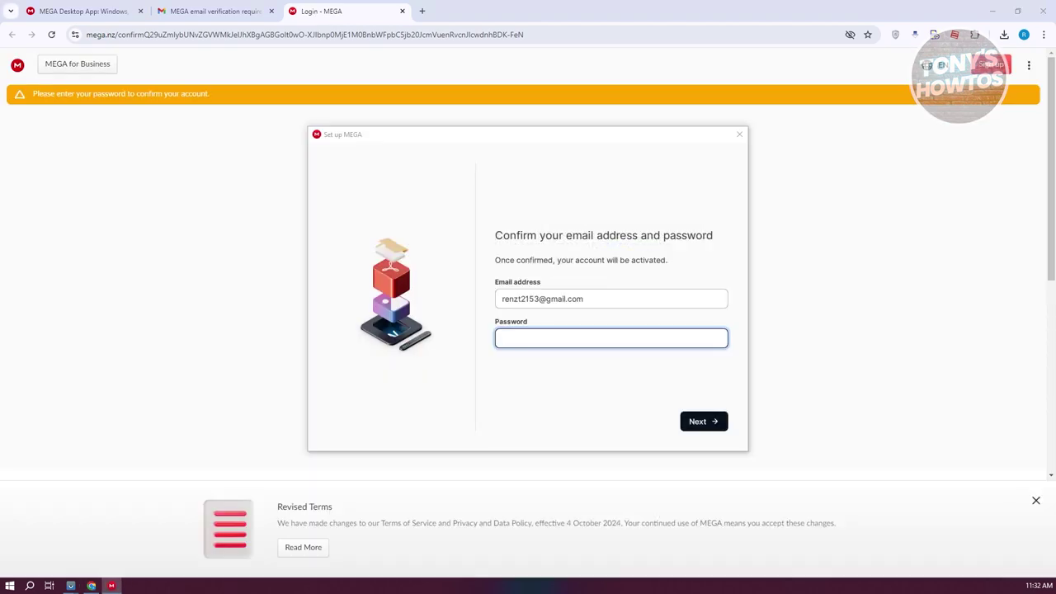
- Minimize Chrome to reveal the Set up MEGA device-name step
{"action": "left_click", "coordinate": [995, 10]}
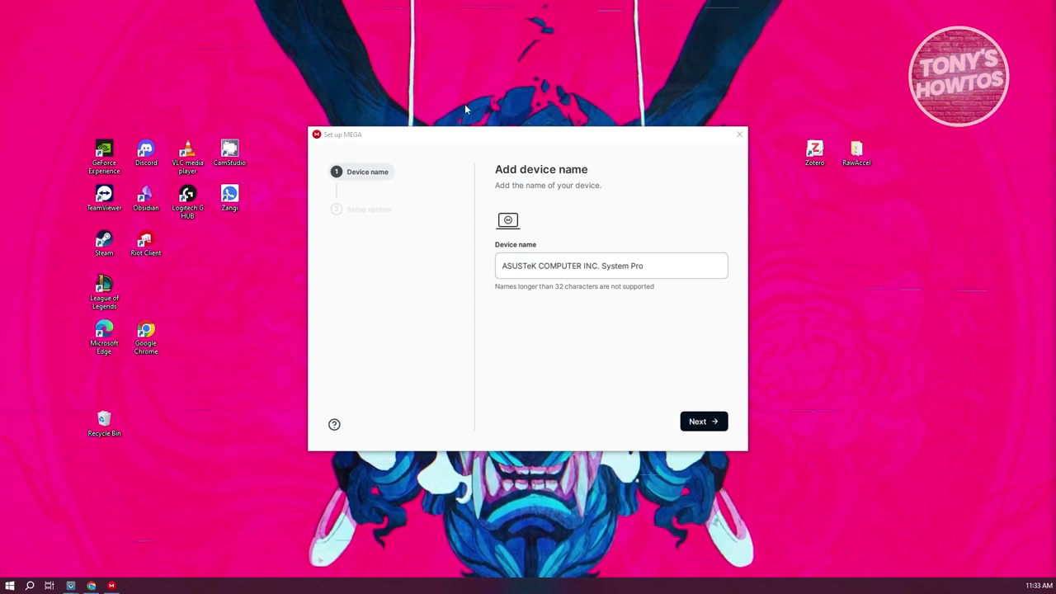
- Replace the prefilled 'ASUSTeK COMPUTER INC. System Pro' device name with a custom name and continue
{"action": "left_click_drag", "start_coordinate": [665, 264], "coordinate": [474, 263]}
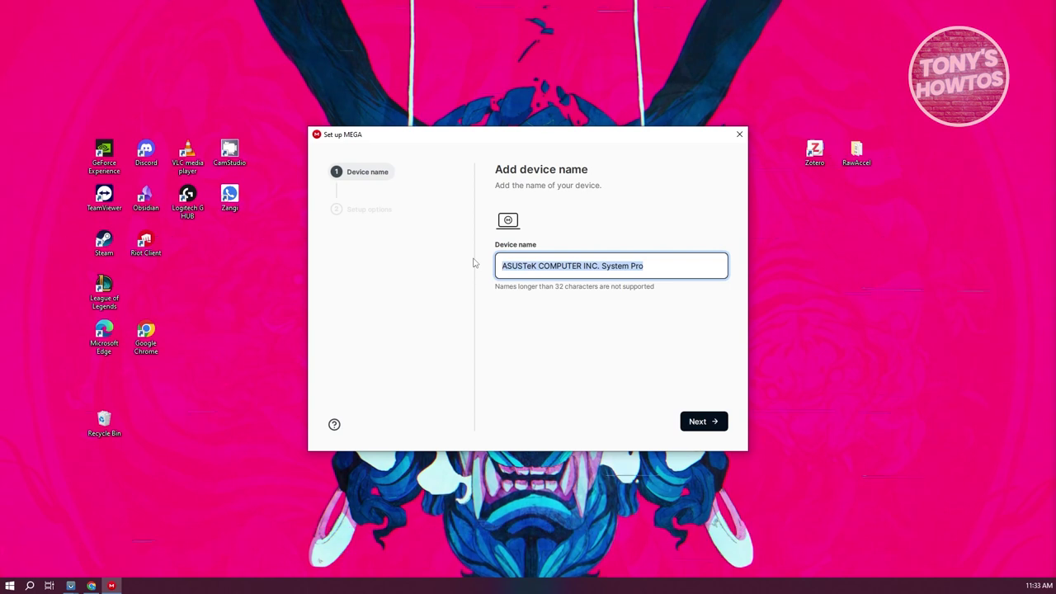
{"action": "type", "text": "Renzi Computer"}
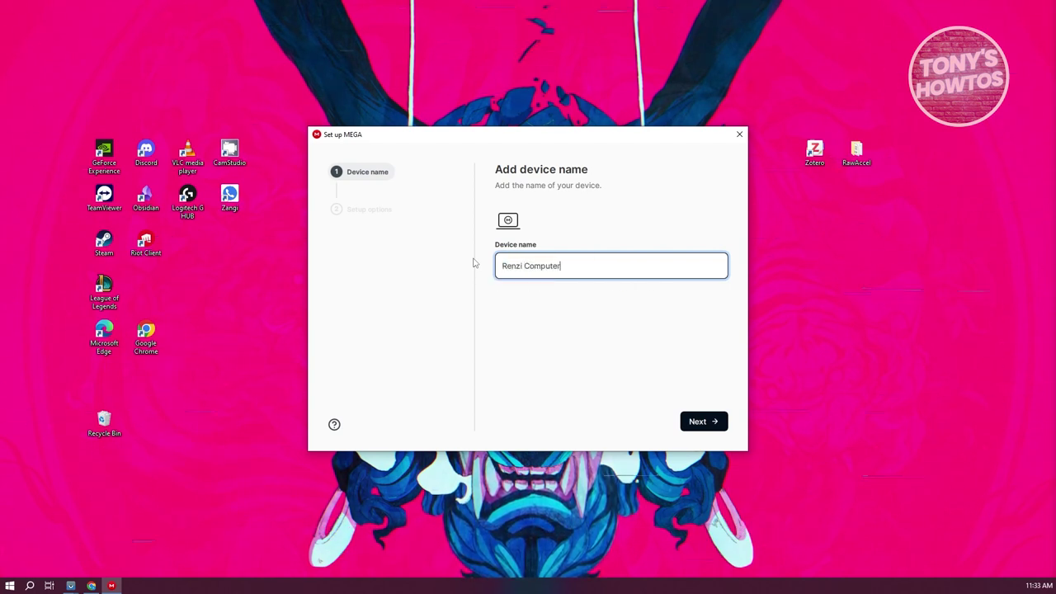
{"action": "left_click", "coordinate": [710, 422]}
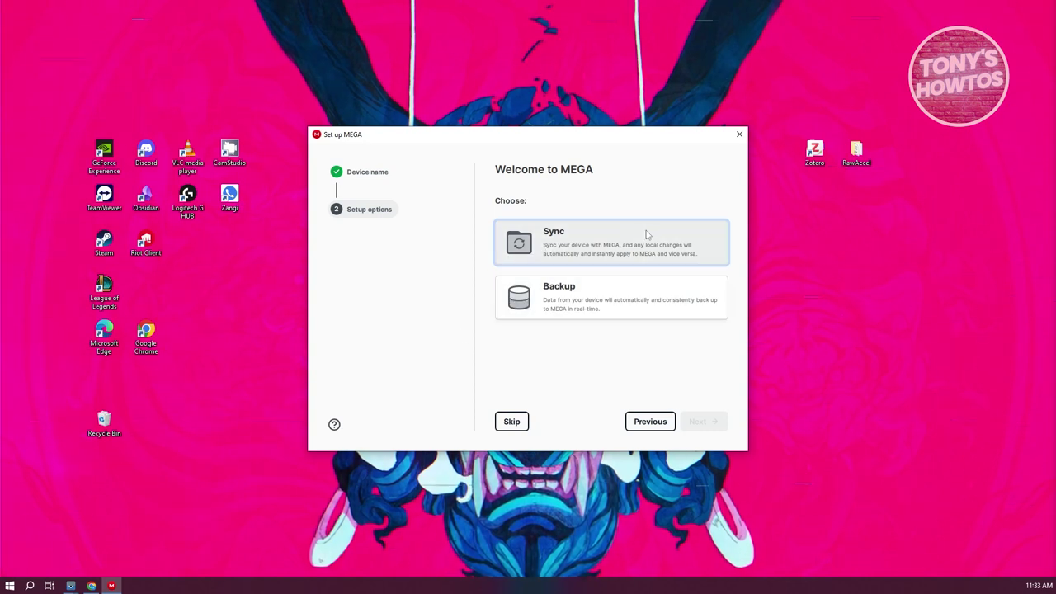
- Choose Sync, then Selective sync, to reach the Documents\MEGA to /MEGA folder pairing
{"action": "left_click", "coordinate": [555, 254]}
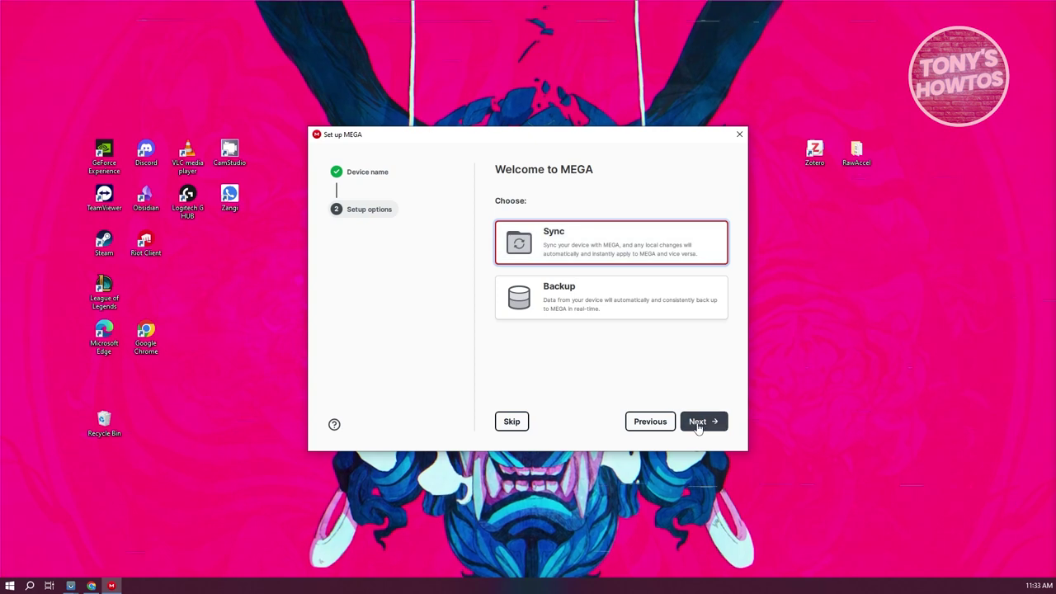
{"action": "left_click", "coordinate": [699, 422]}
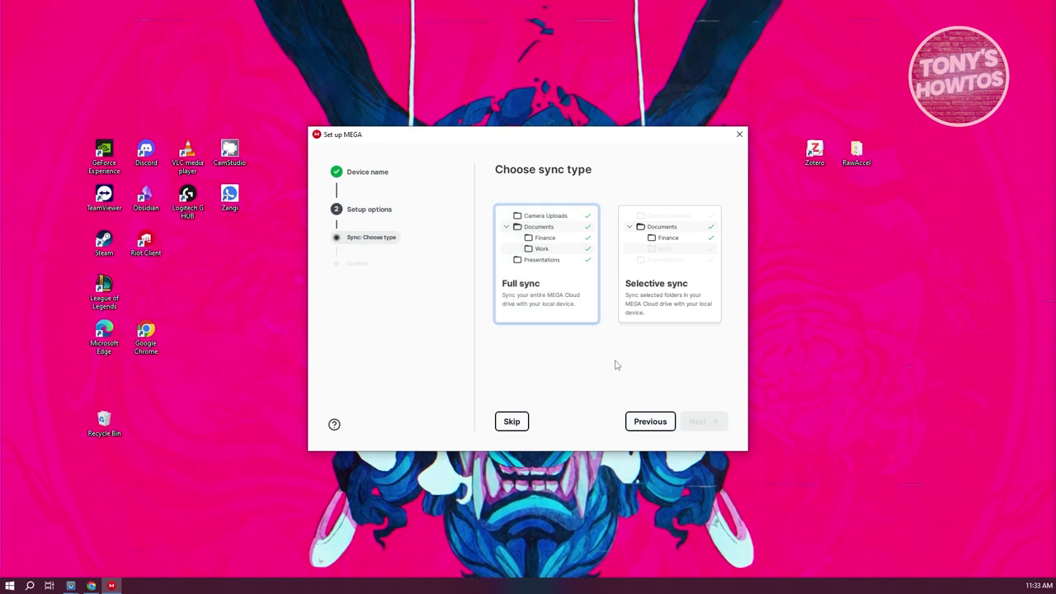
{"action": "left_click", "coordinate": [665, 307]}
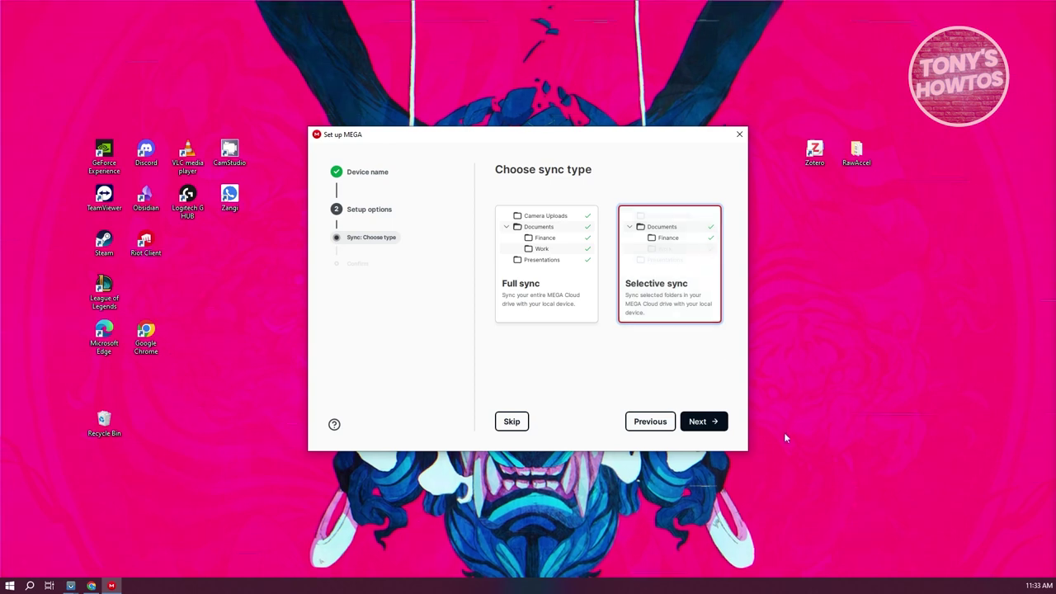
{"action": "left_click", "coordinate": [703, 422]}
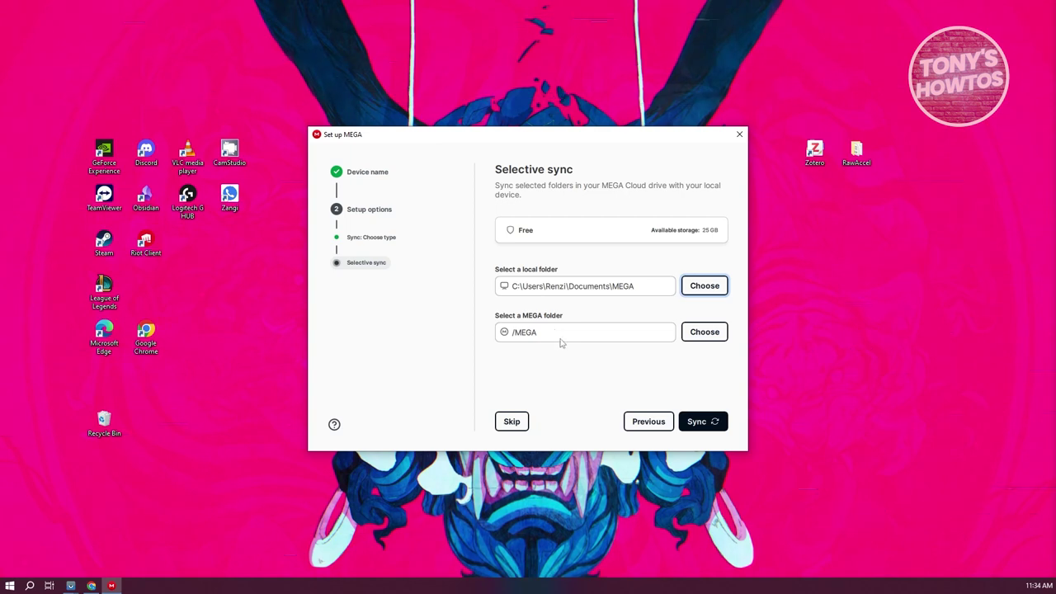
- Start syncing local Documents\MEGA with cloud /MEGA and close setup with Done
{"action": "left_click_drag", "start_coordinate": [649, 291], "coordinate": [498, 290]}
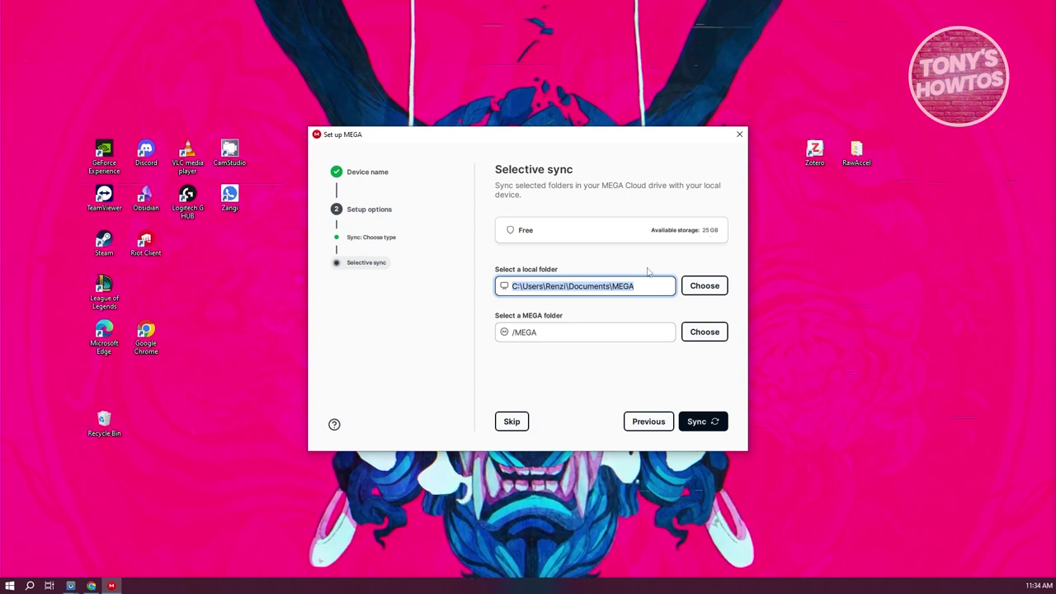
{"action": "left_click", "coordinate": [714, 430]}
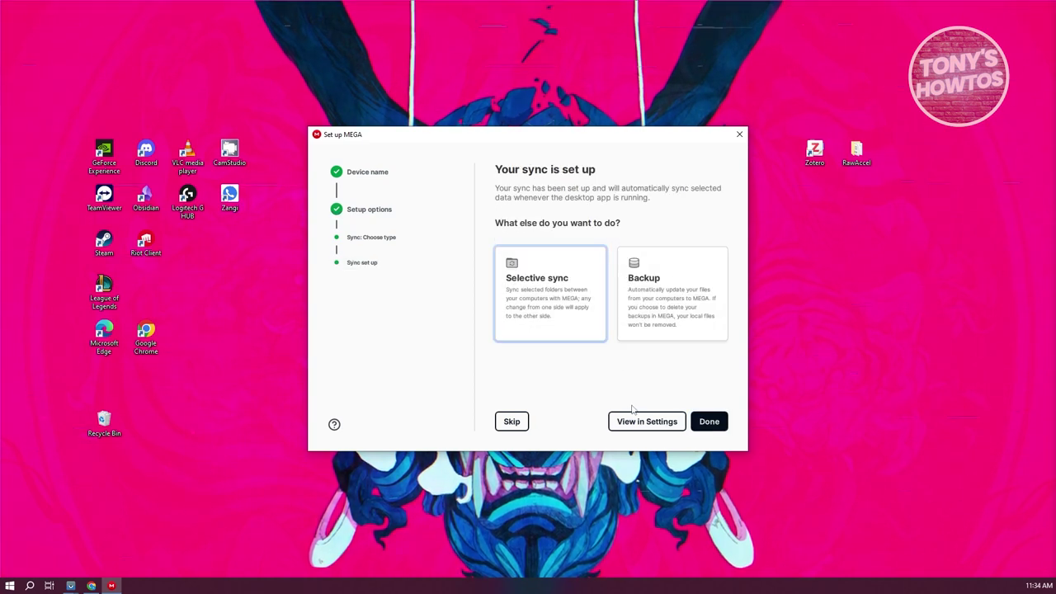
{"action": "left_click", "coordinate": [721, 422]}
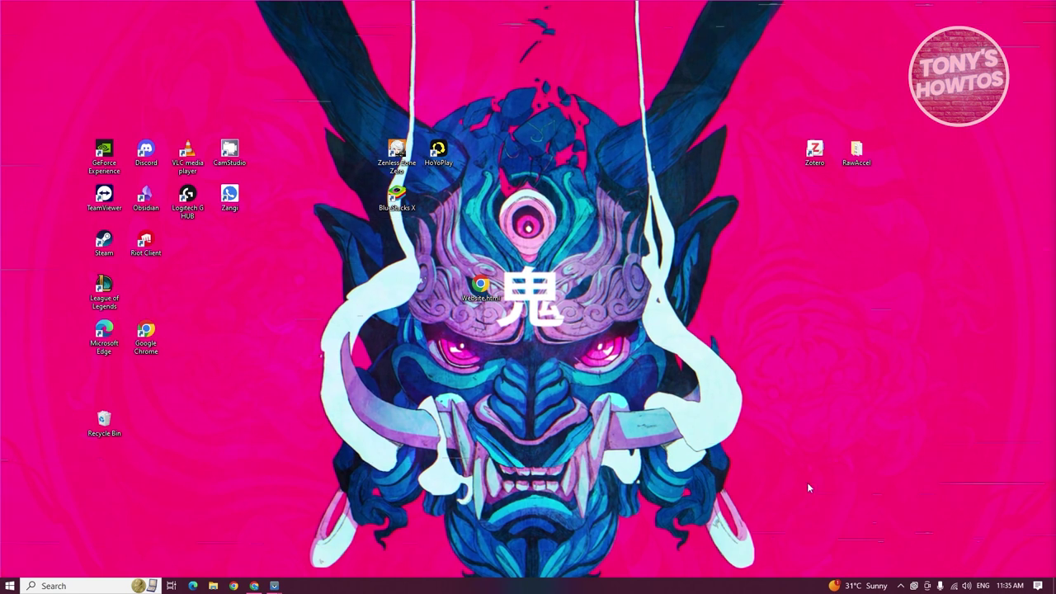
- Open the MEGAsync tray panel, view Notifications and Transfers, then open Show options
{"action": "left_click", "coordinate": [901, 586]}
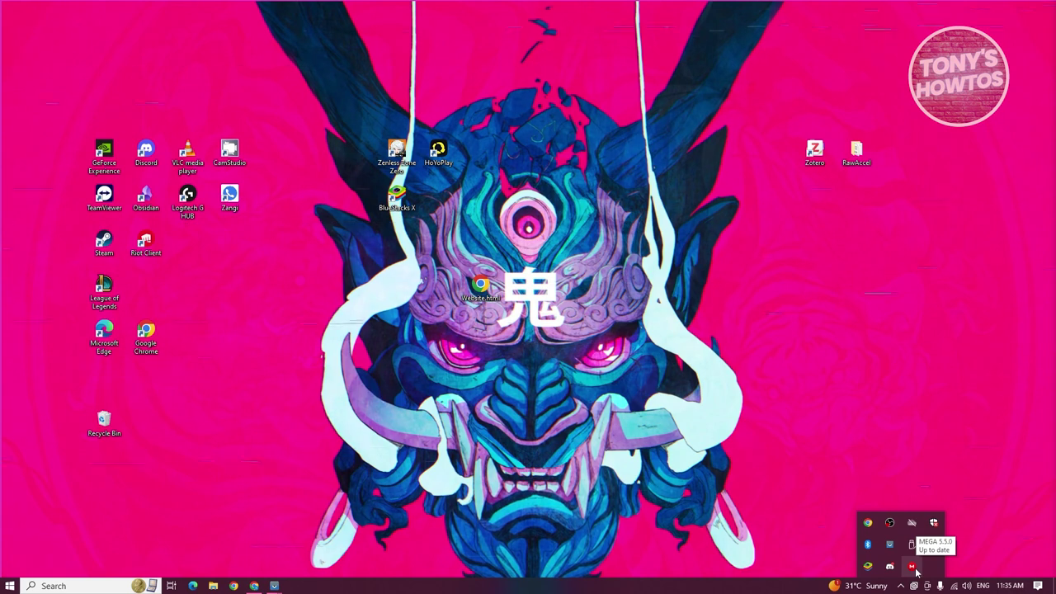
{"action": "left_click", "coordinate": [914, 568]}
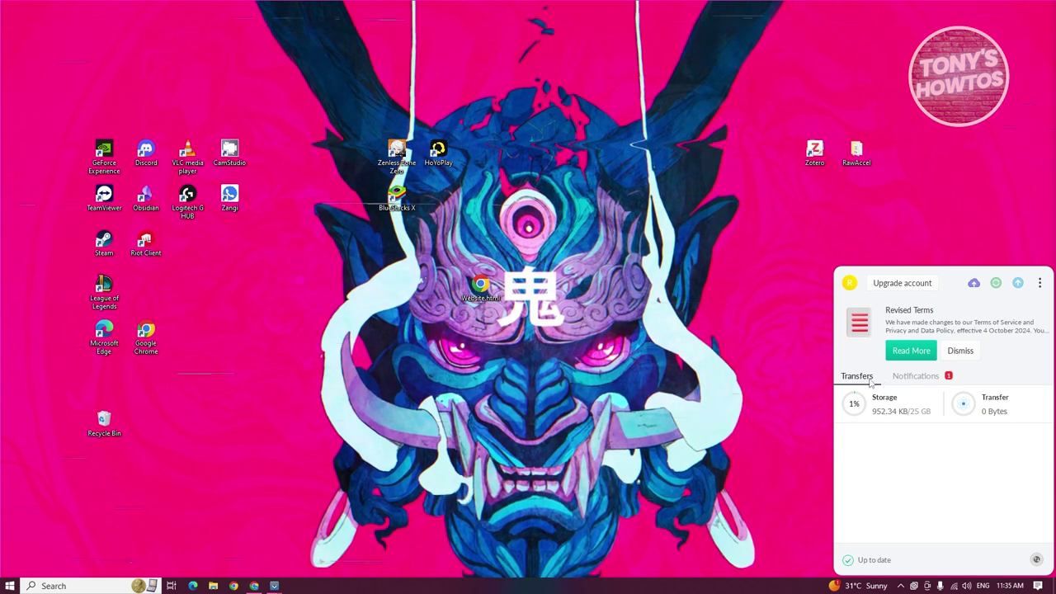
{"action": "left_click", "coordinate": [908, 376]}
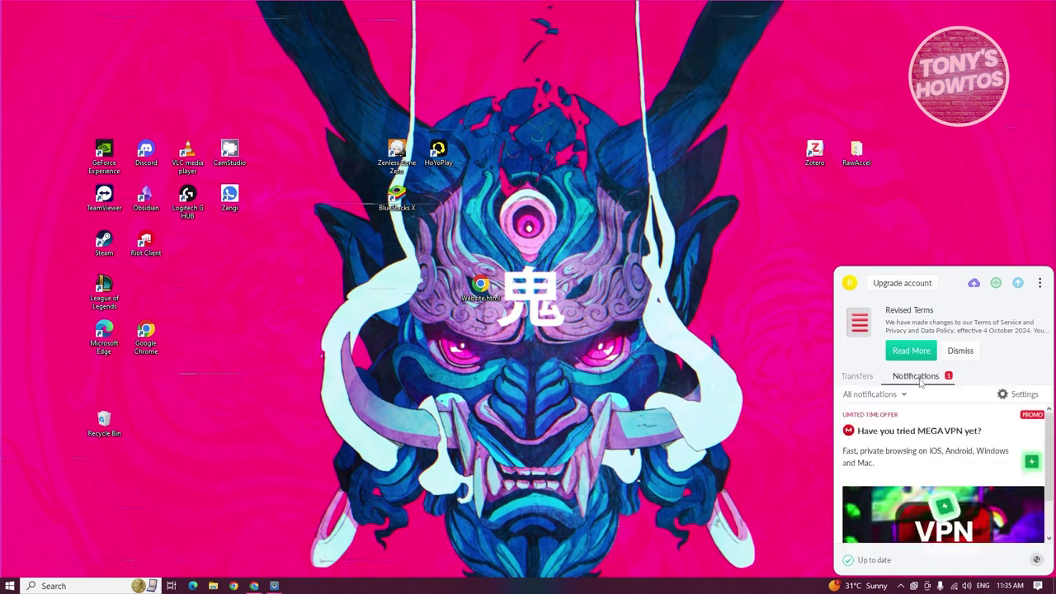
{"action": "left_click", "coordinate": [858, 376]}
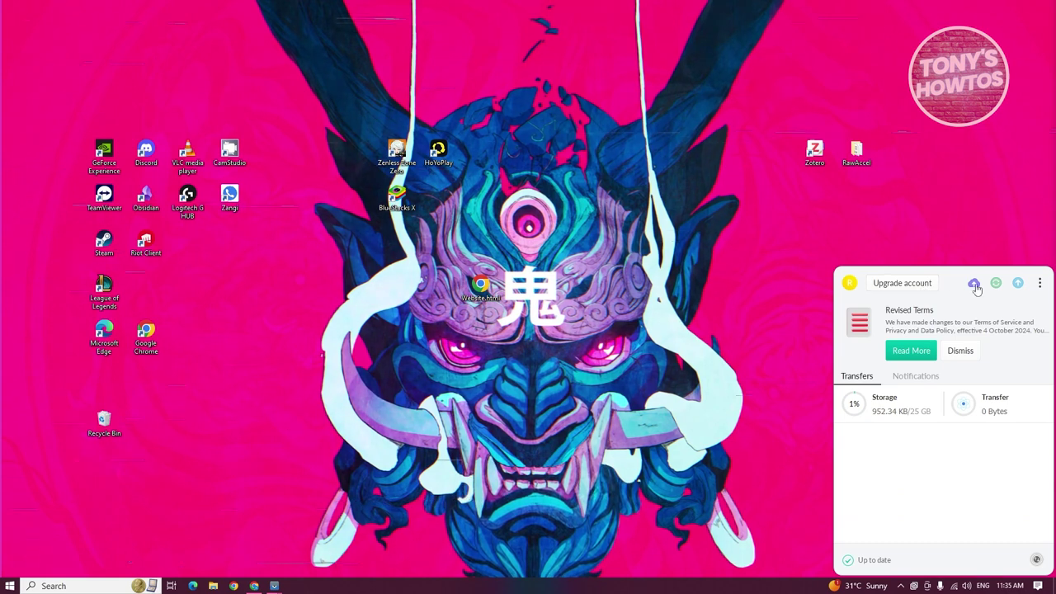
{"action": "left_click", "coordinate": [1042, 285]}
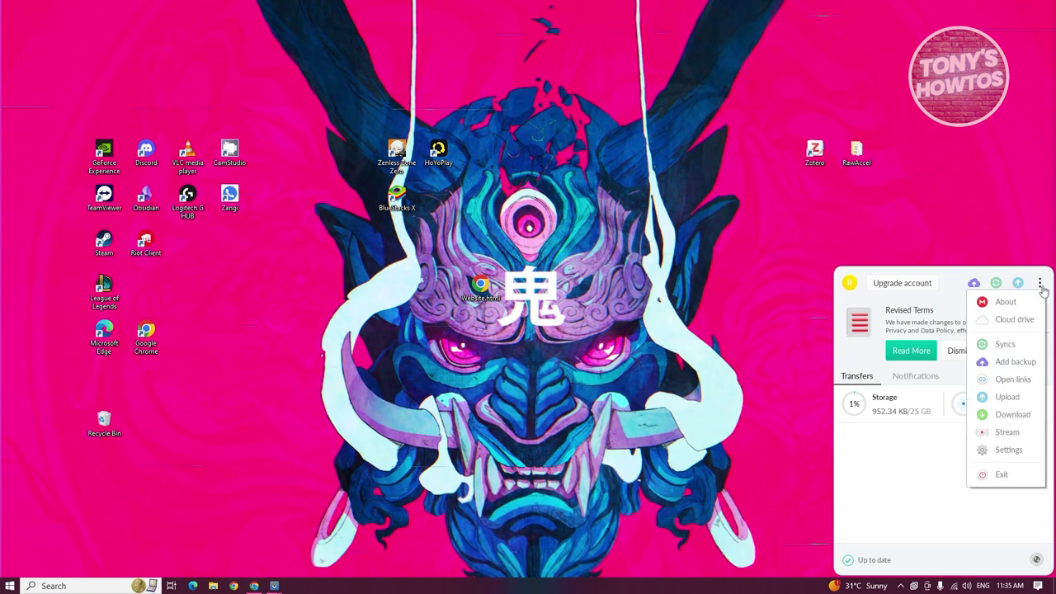
- Go to the Cloud drive, dismiss the Rewind popup, and open the empty MEGA folder
{"action": "left_click", "coordinate": [1015, 320]}
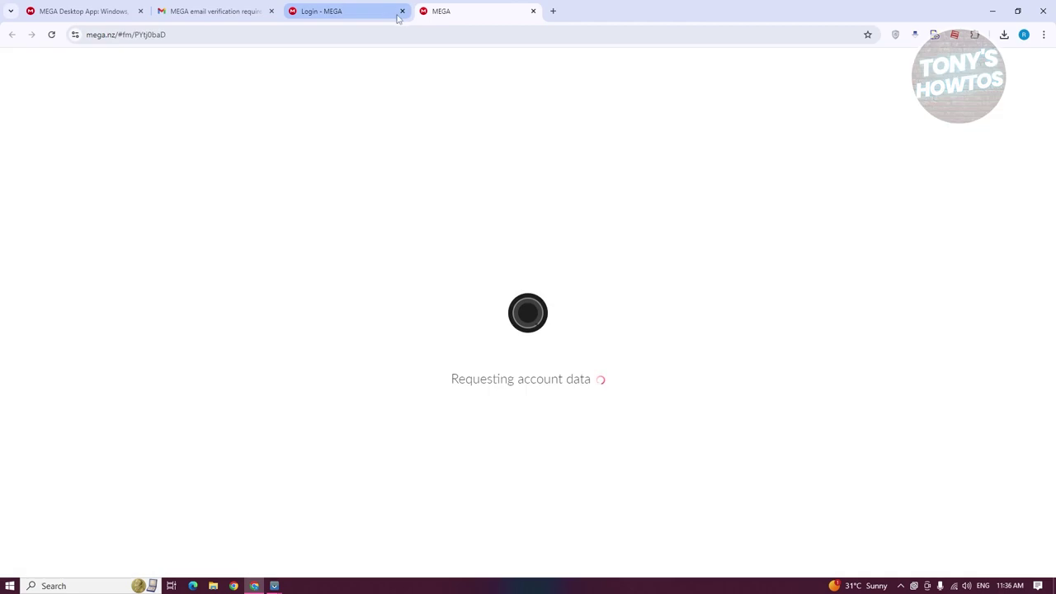
{"action": "left_click", "coordinate": [1036, 501]}
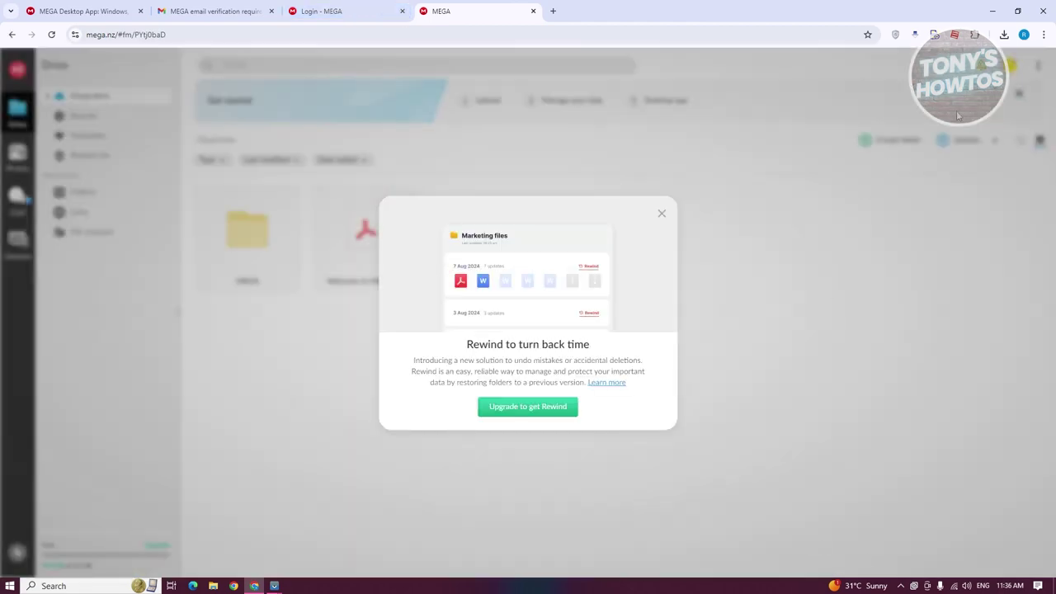
{"action": "left_click", "coordinate": [661, 216]}
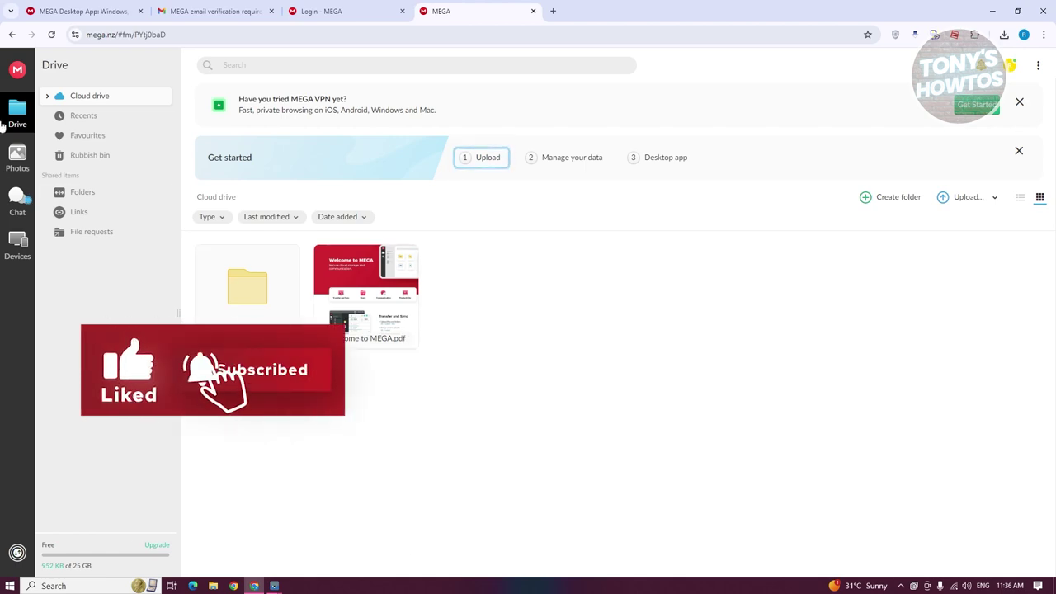
{"action": "left_click", "coordinate": [246, 291]}
{"action": "double_click", "coordinate": [247, 295]}
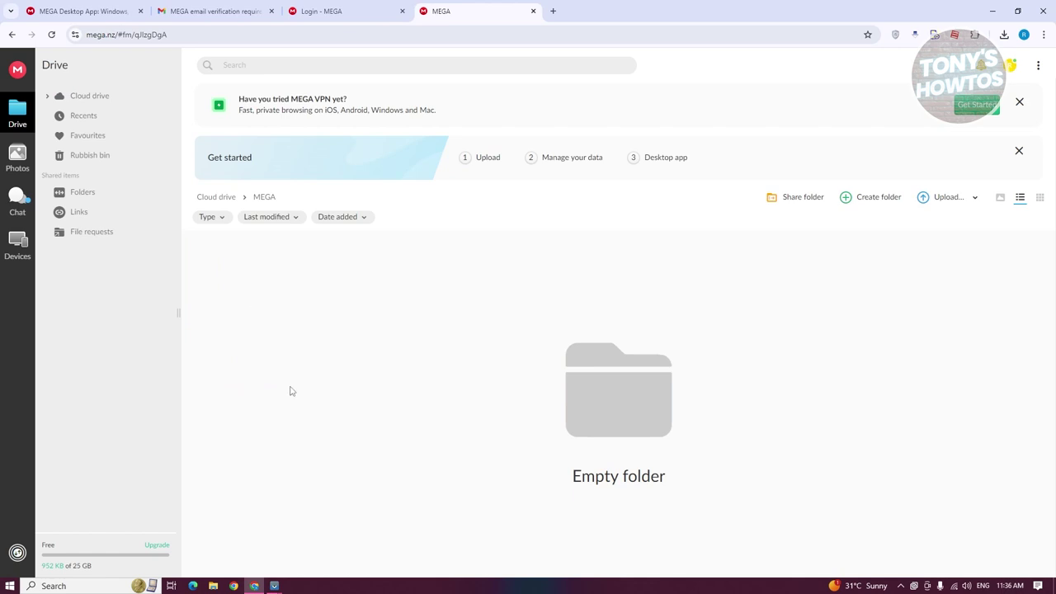
{"action": "left_click", "coordinate": [215, 586]}
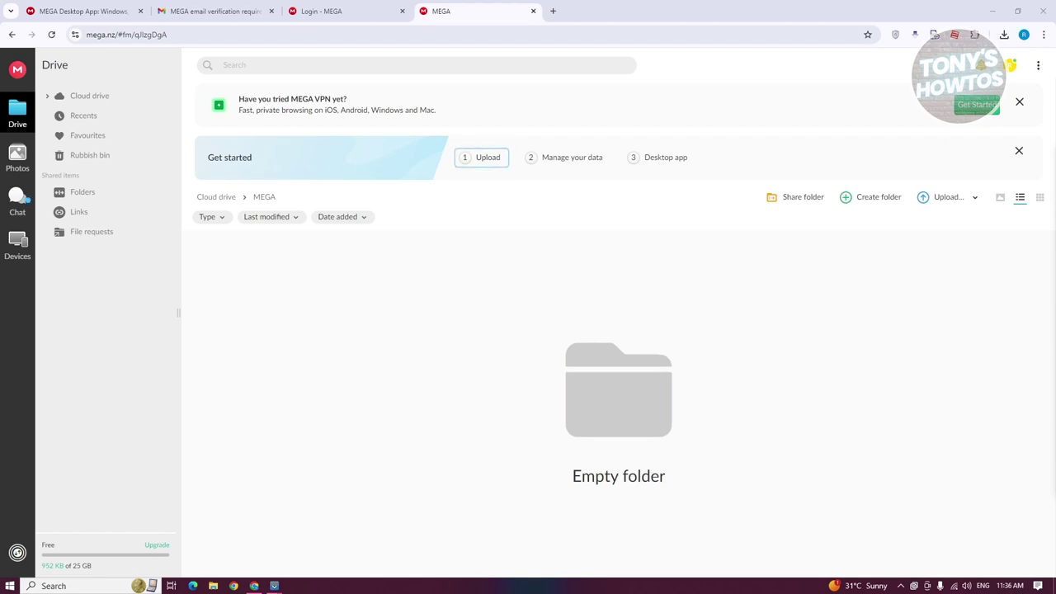
- Drag pexels-charlesdeluvio-1851164.jpg from Downloads into the cloud MEGA folder and confirm the upload
{"action": "left_click_drag", "start_coordinate": [1055, 101], "coordinate": [414, 71]}
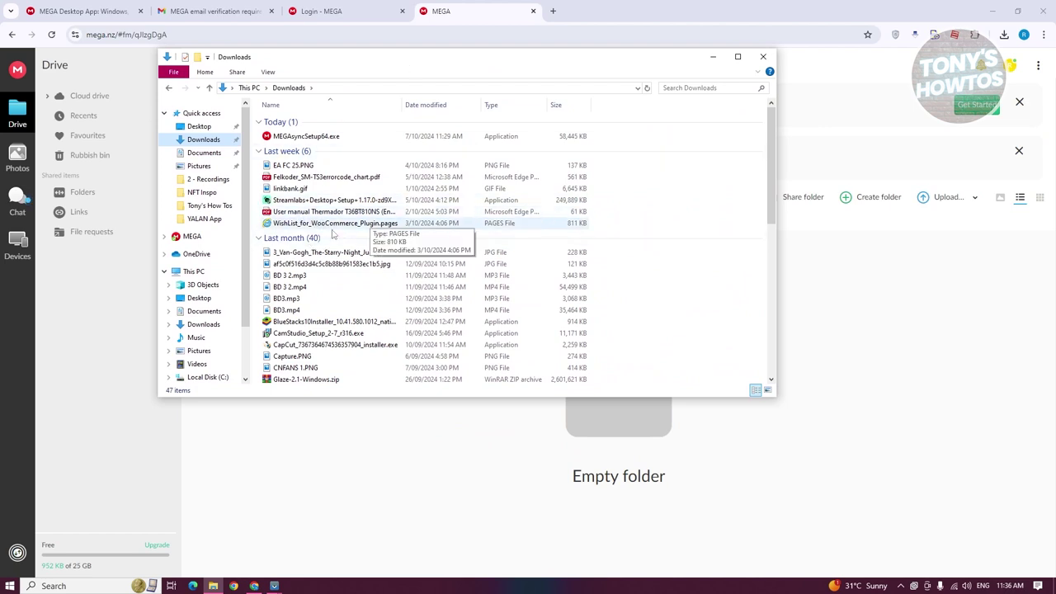
{"action": "scroll", "coordinate": [332, 239], "scroll_direction": "down", "scroll_amount": 3}
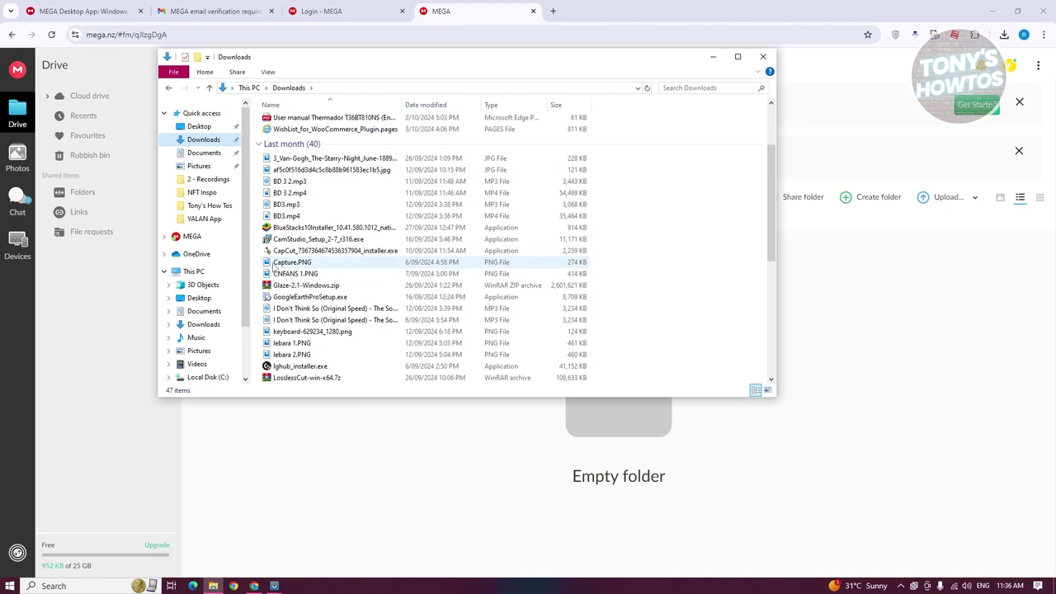
{"action": "scroll", "coordinate": [334, 334], "scroll_direction": "down", "scroll_amount": 7}
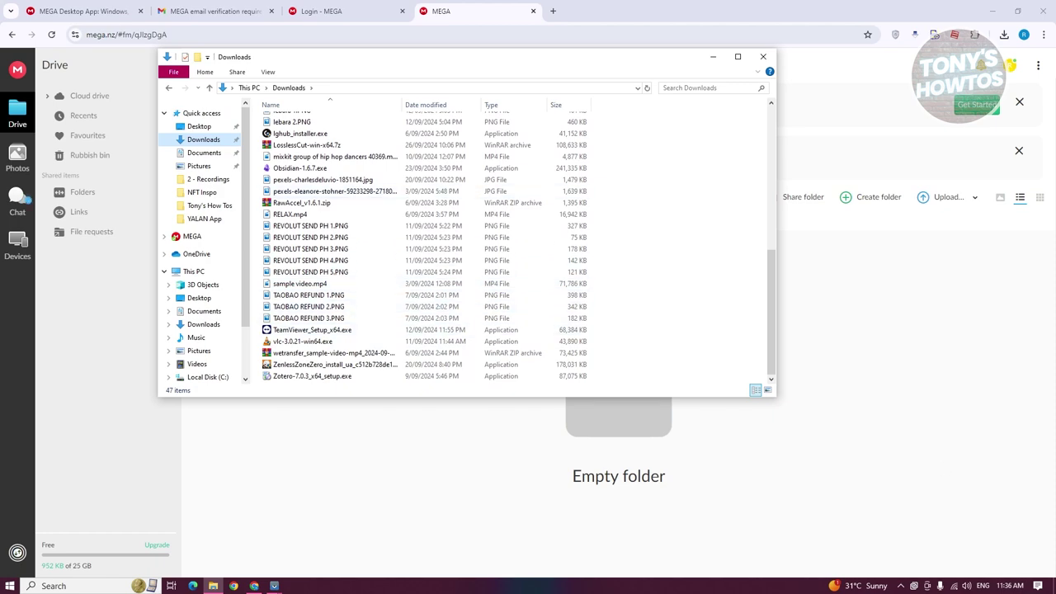
{"action": "key", "text": "ctrl+shift+2"}
{"action": "left_click_drag", "start_coordinate": [668, 183], "coordinate": [854, 398]}
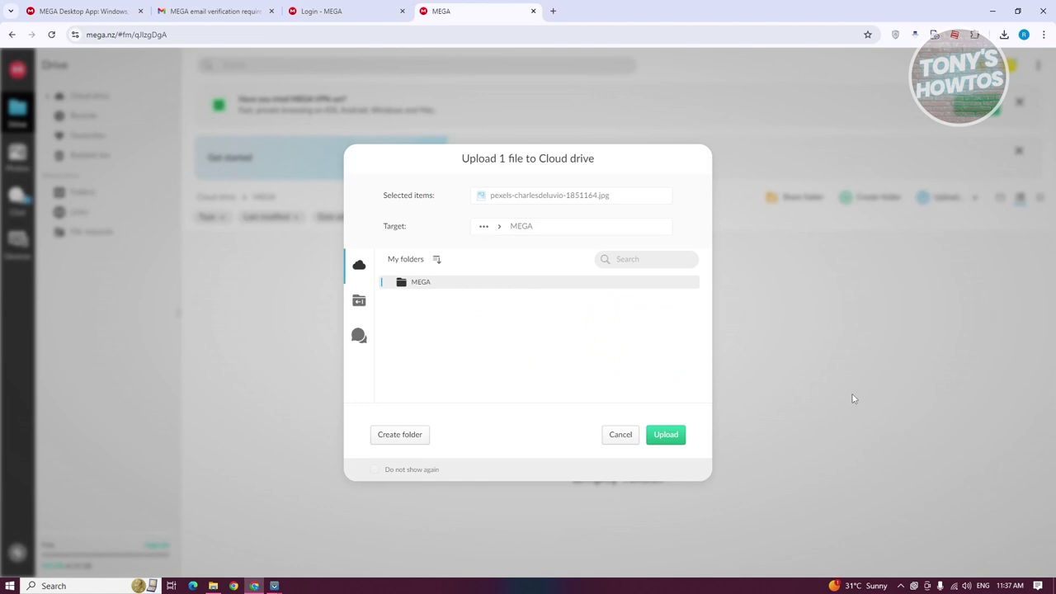
{"action": "left_click", "coordinate": [666, 438]}
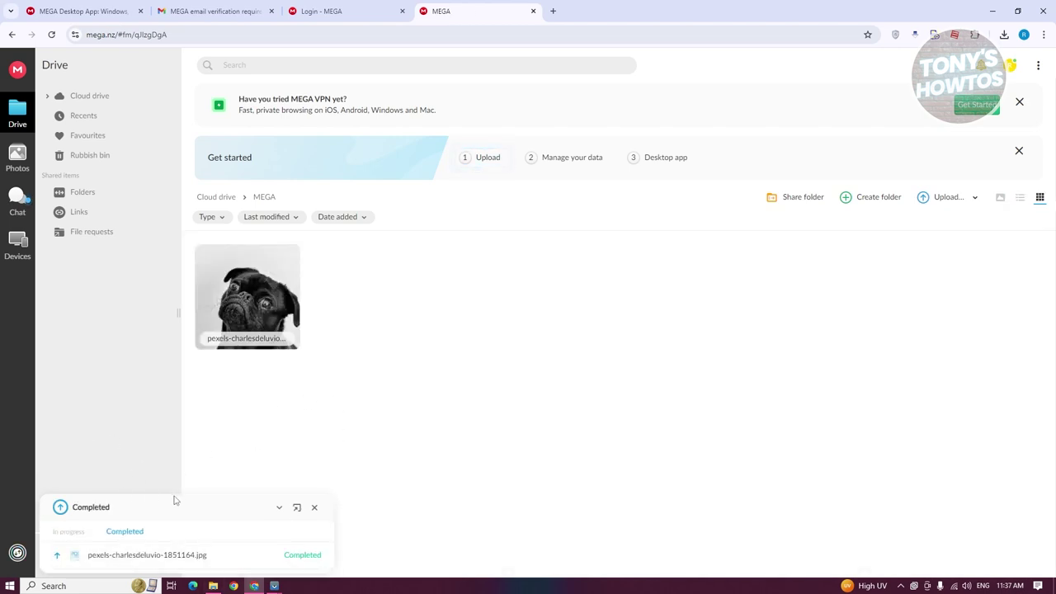
{"action": "left_click", "coordinate": [315, 509]}
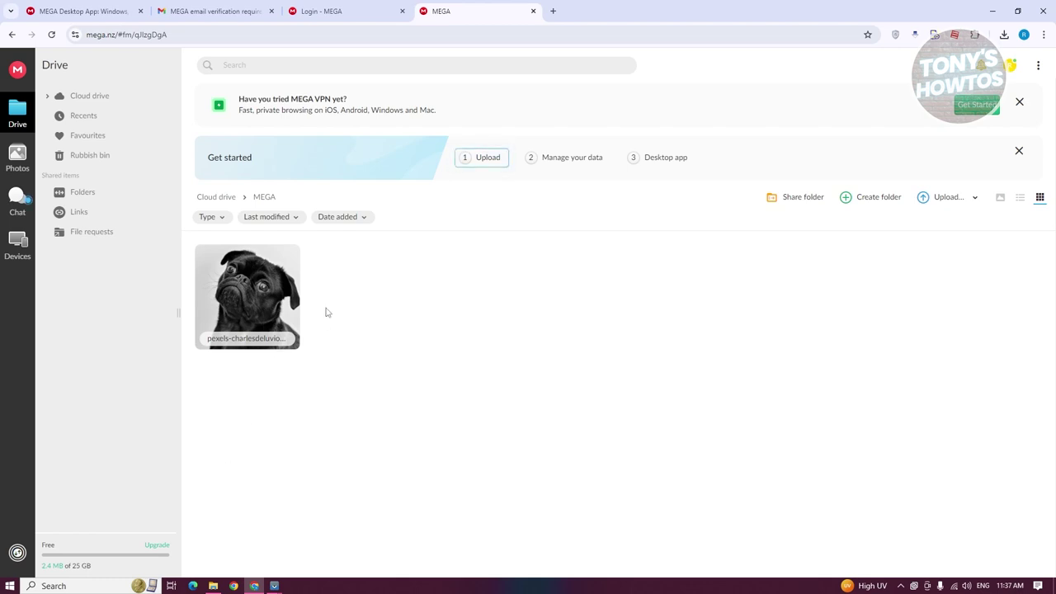
- Open the local Documents\MEGA sync folder in File Explorer
{"action": "left_click", "coordinate": [213, 586]}
{"action": "left_click_drag", "start_coordinate": [433, 55], "coordinate": [517, 80]}
{"action": "left_click", "coordinate": [288, 175]}
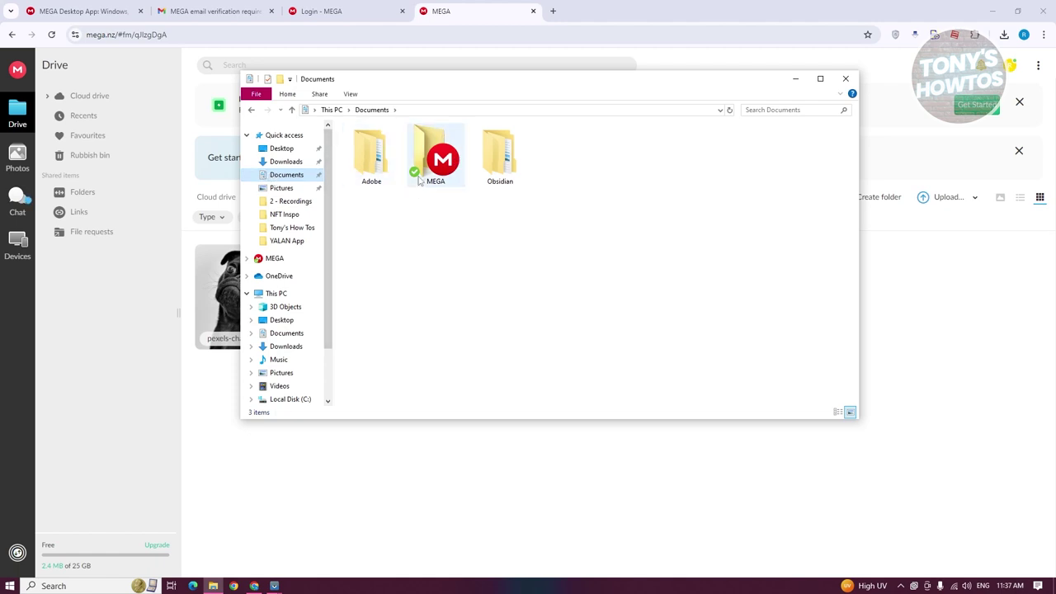
{"action": "mouse_move", "coordinate": [427, 167]}
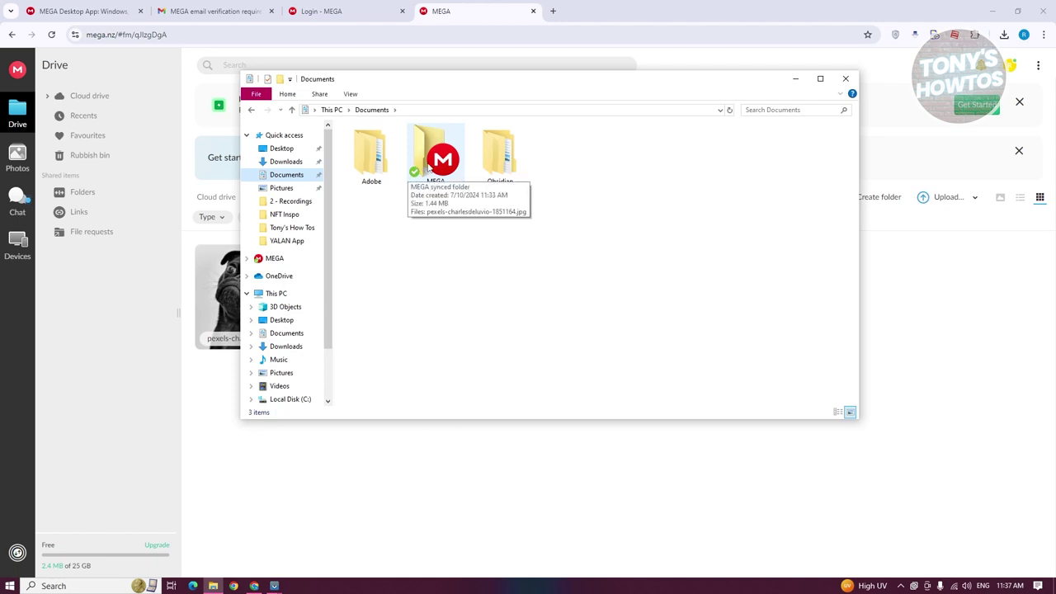
{"action": "left_click_drag", "start_coordinate": [442, 83], "coordinate": [577, 132]}
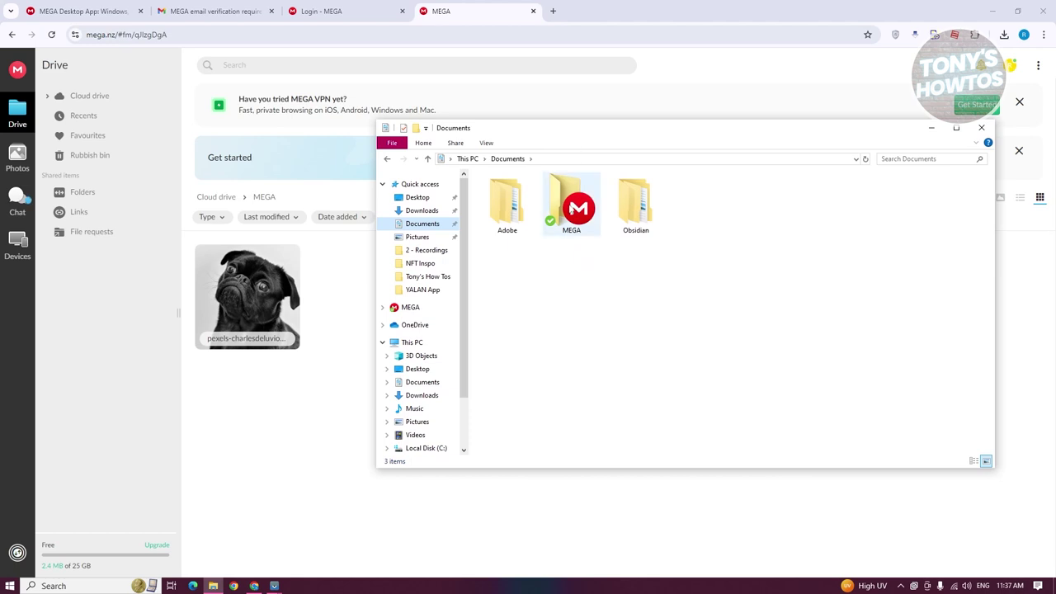
{"action": "double_click", "coordinate": [571, 202]}
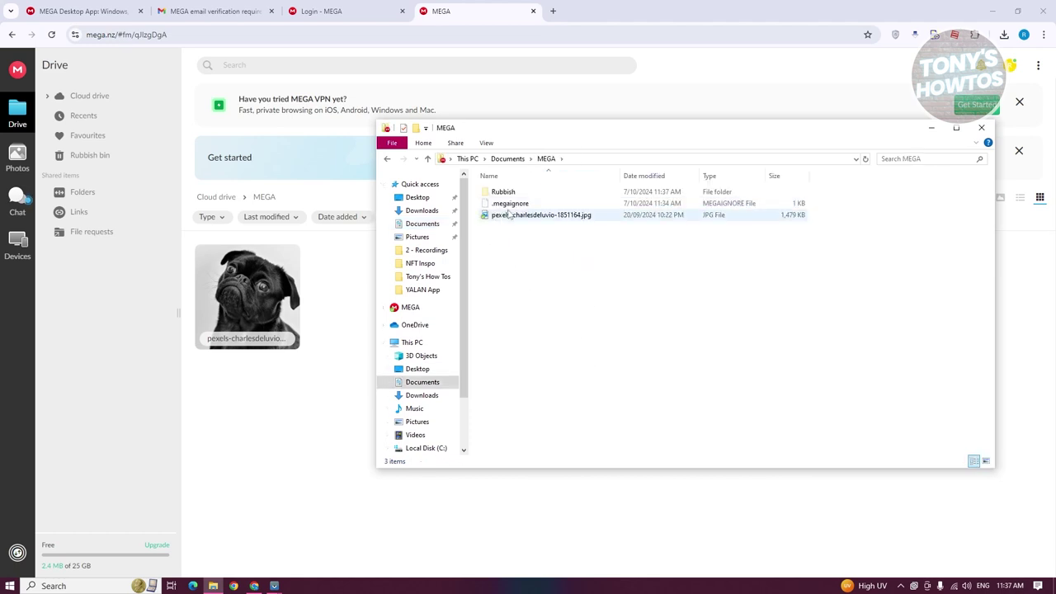
- Switch to Large icons and delete pexels-charlesdeluvio-1851164.jpg from the local folder
{"action": "left_click", "coordinate": [986, 461]}
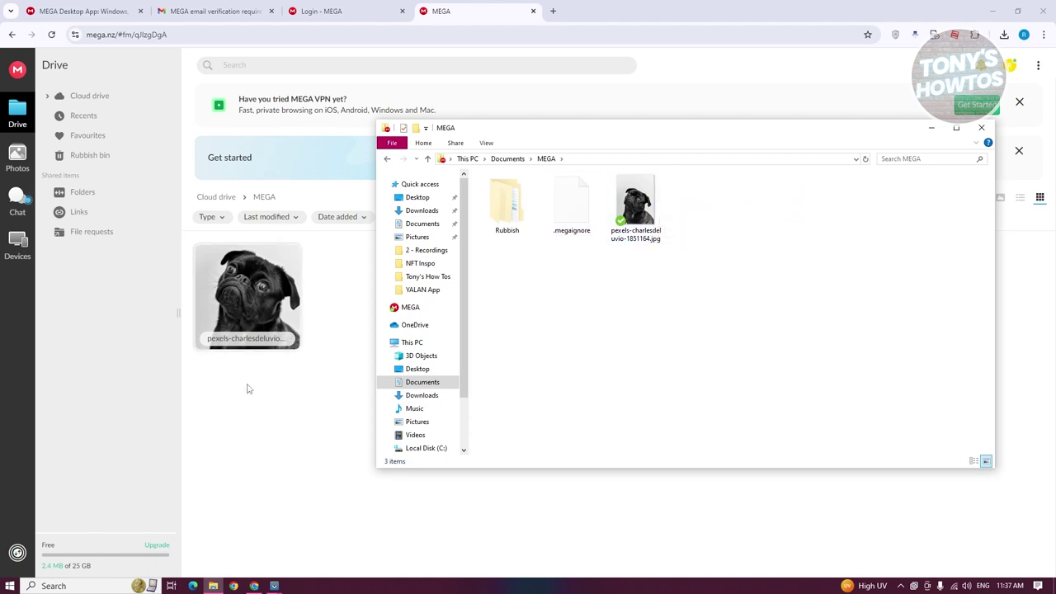
{"action": "right_click", "coordinate": [629, 231]}
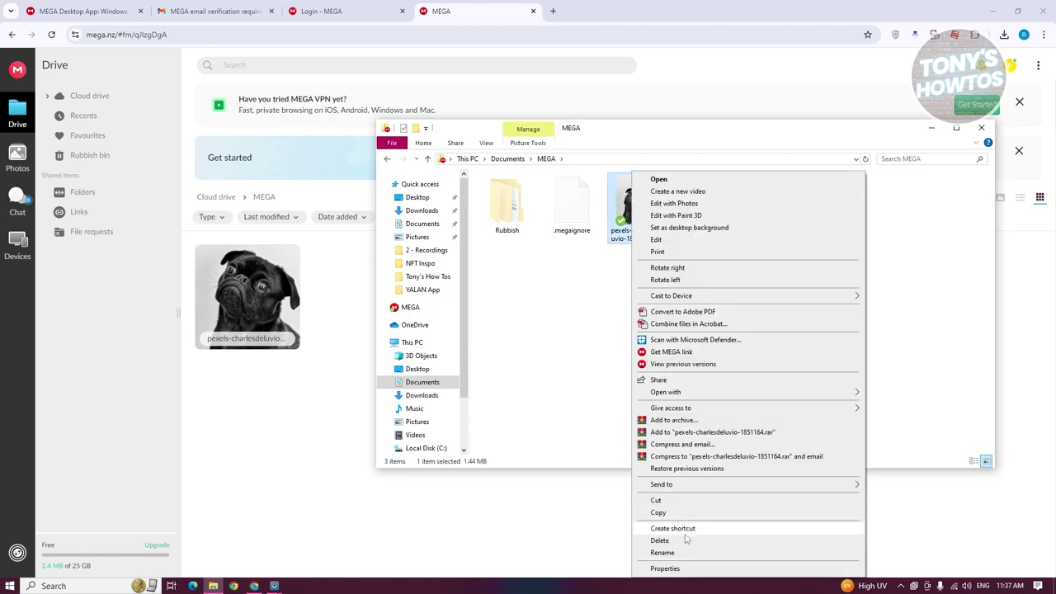
{"action": "left_click", "coordinate": [687, 540]}
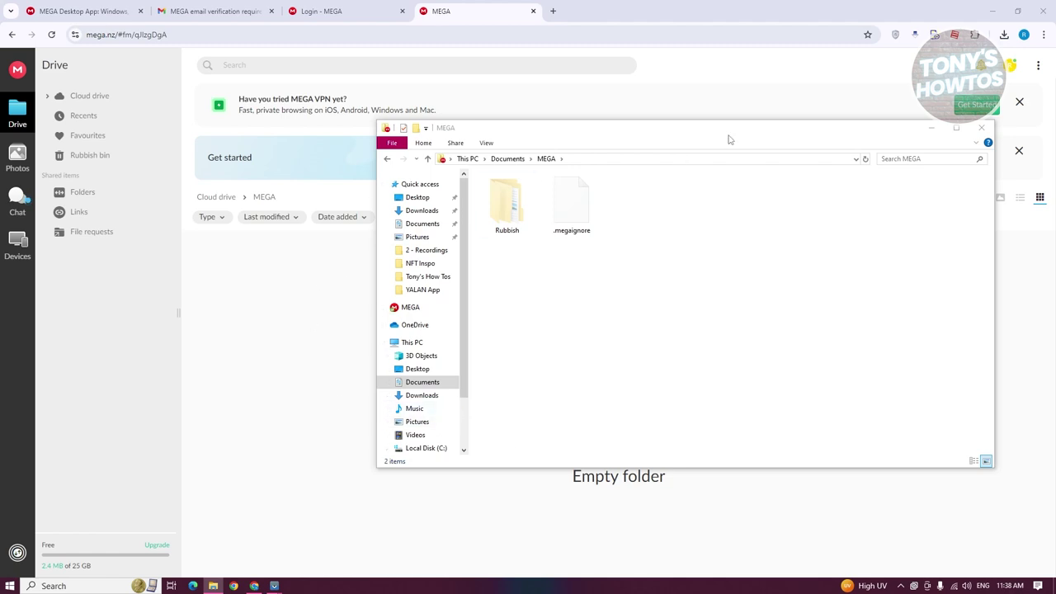
- Move Explorer aside and return to the MEGA web page showing the now-empty MEGA folder
{"action": "left_click_drag", "start_coordinate": [752, 136], "coordinate": [777, 200]}
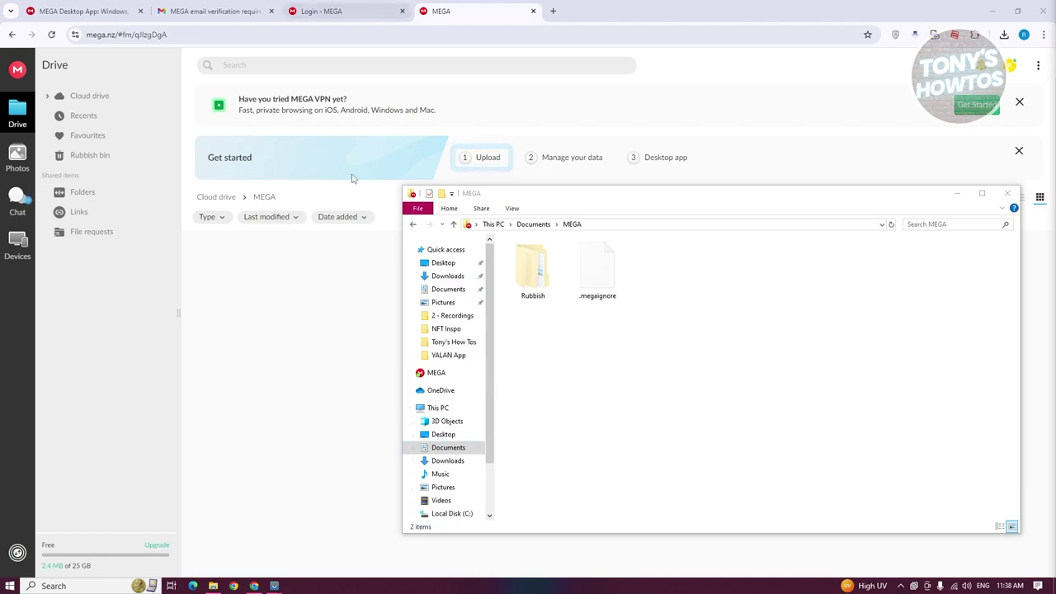
{"action": "left_click", "coordinate": [279, 396]}
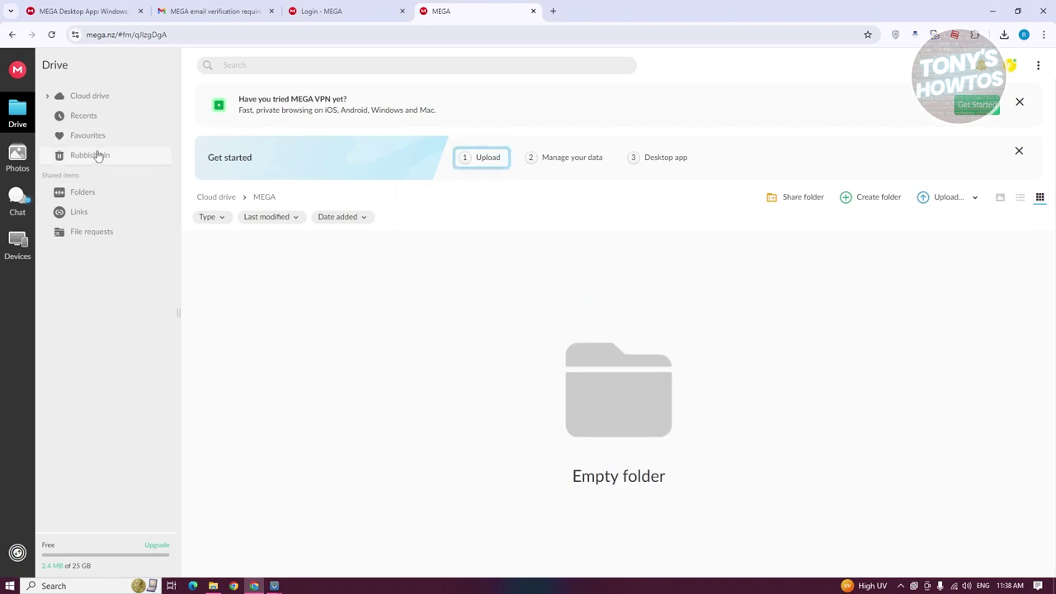
- Check the Rubbish bin for the SyncDebris folder, browse the other sidebar sections, then return to the Cloud drive root
{"action": "left_click", "coordinate": [98, 156]}
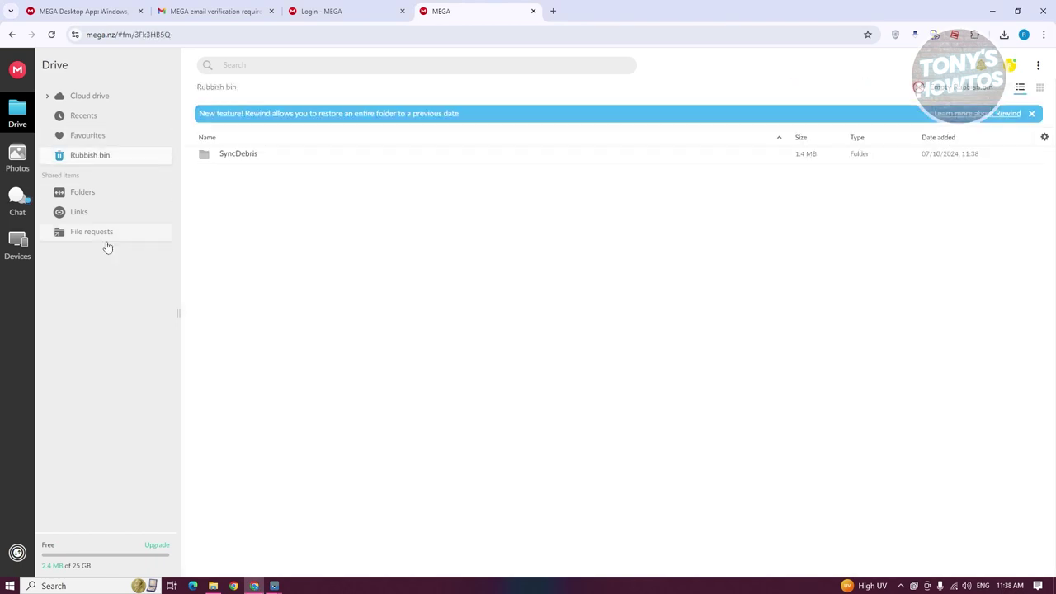
{"action": "left_click", "coordinate": [92, 136]}
{"action": "left_click", "coordinate": [86, 117]}
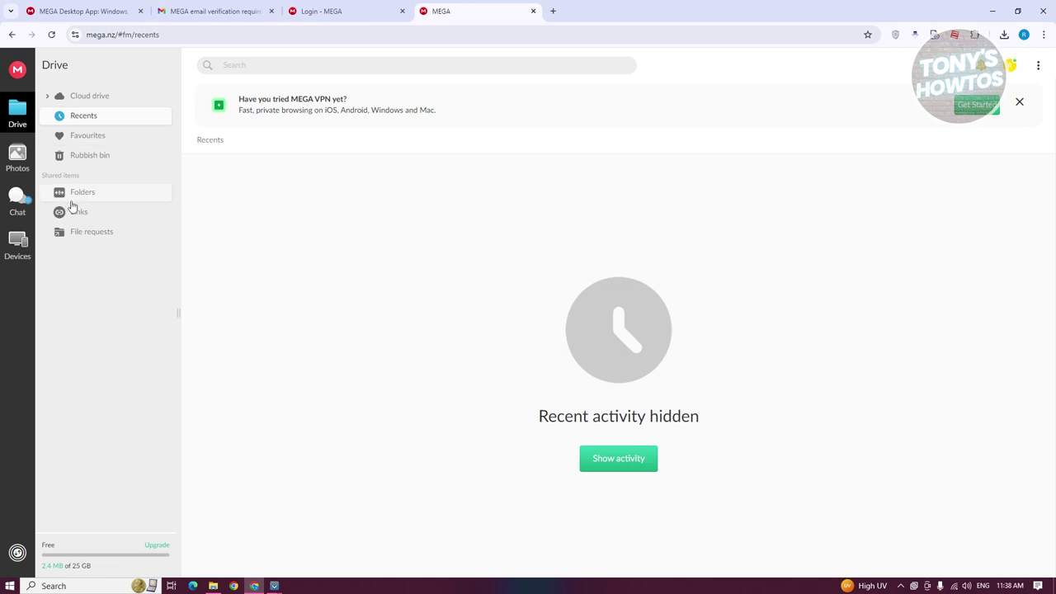
{"action": "left_click", "coordinate": [80, 195]}
{"action": "left_click", "coordinate": [83, 212]}
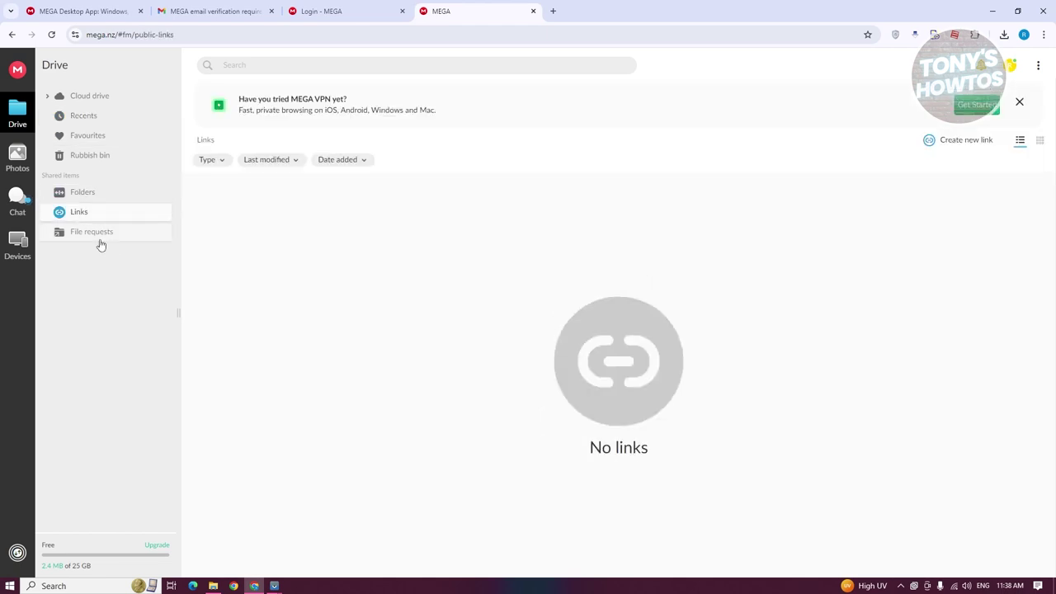
{"action": "left_click", "coordinate": [97, 234]}
{"action": "left_click", "coordinate": [131, 97]}
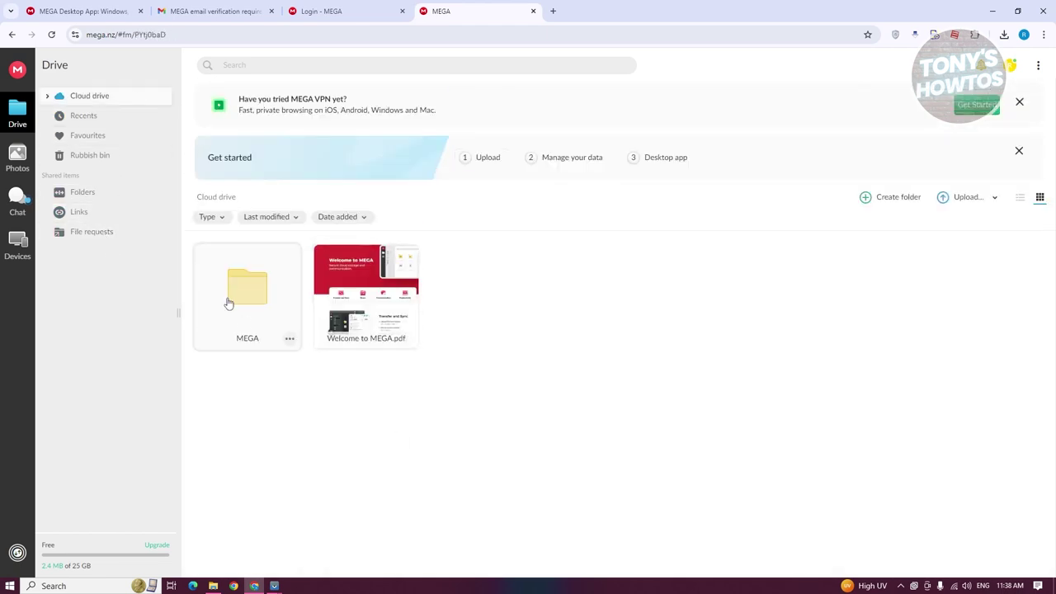